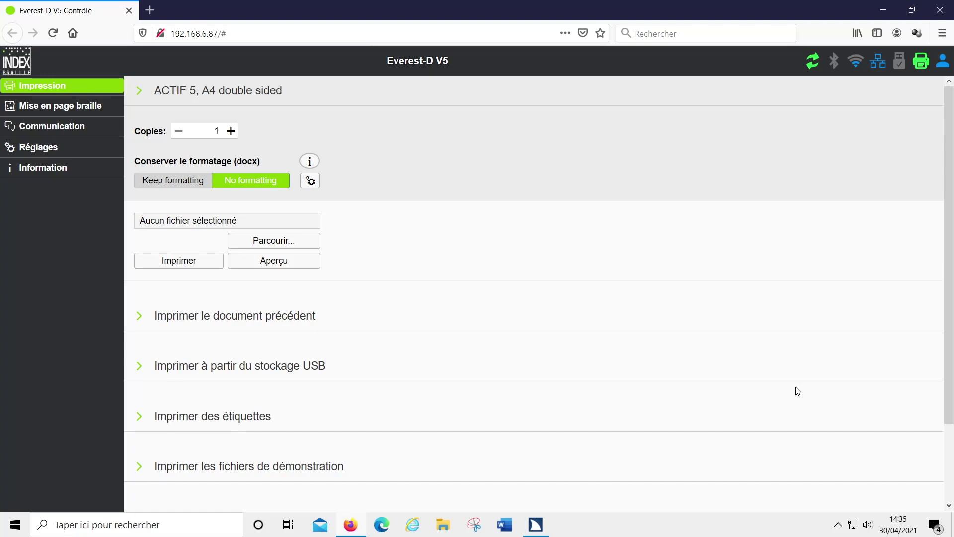
# Open the braille page layout settings (Mise en page braille) of the embosser.
pyautogui.press('Tab')
pyautogui.press('Tab')
pyautogui.hotkey('shift', 'Tab')
pyautogui.hotkey('shift', 'Tab')
pyautogui.hotkey('shift', 'Tab')
pyautogui.hotkey('shift', 'Tab')
pyautogui.hotkey('shift', 'Tab')
pyautogui.hotkey('shift', 'Tab')
pyautogui.hotkey('shift', 'Tab')
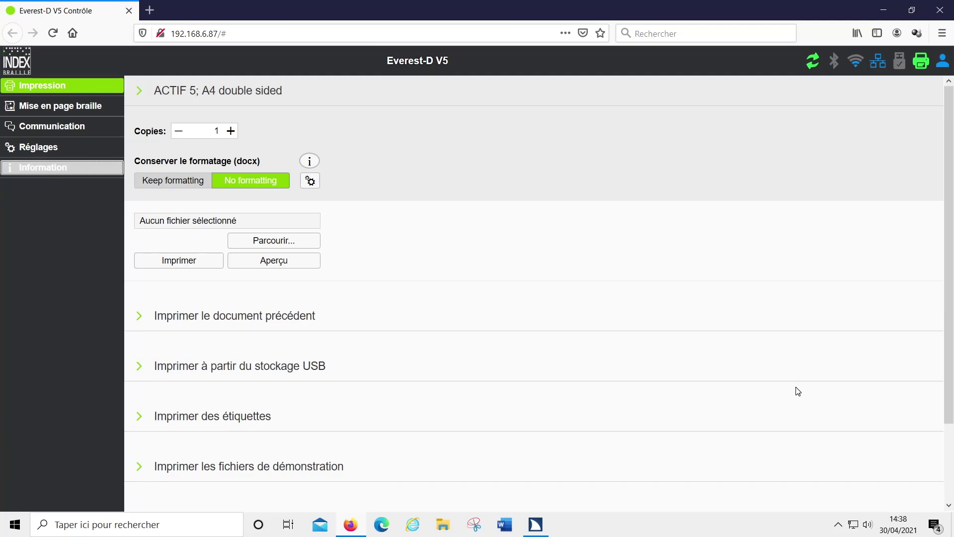
pyautogui.hotkey('shift', 'Tab')
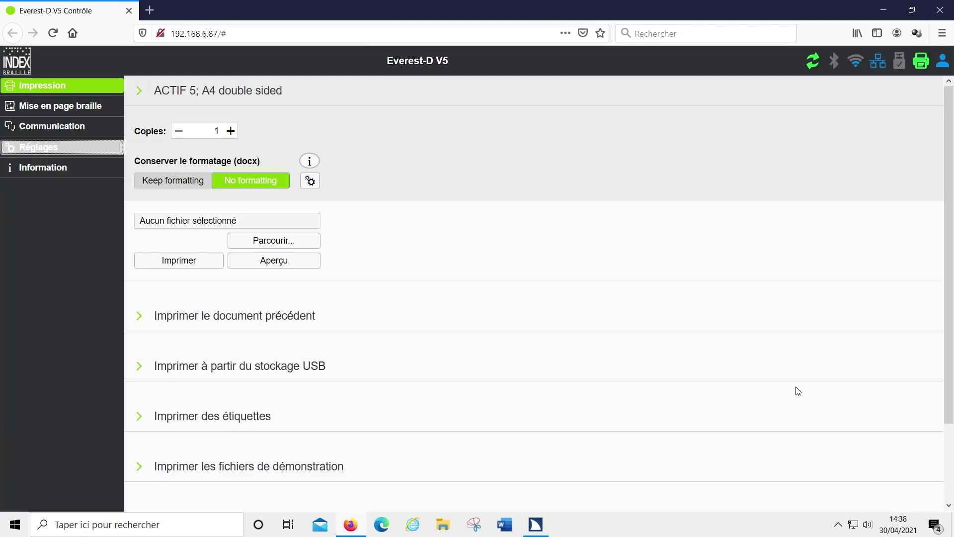
pyautogui.hotkey('shift', 'Tab')
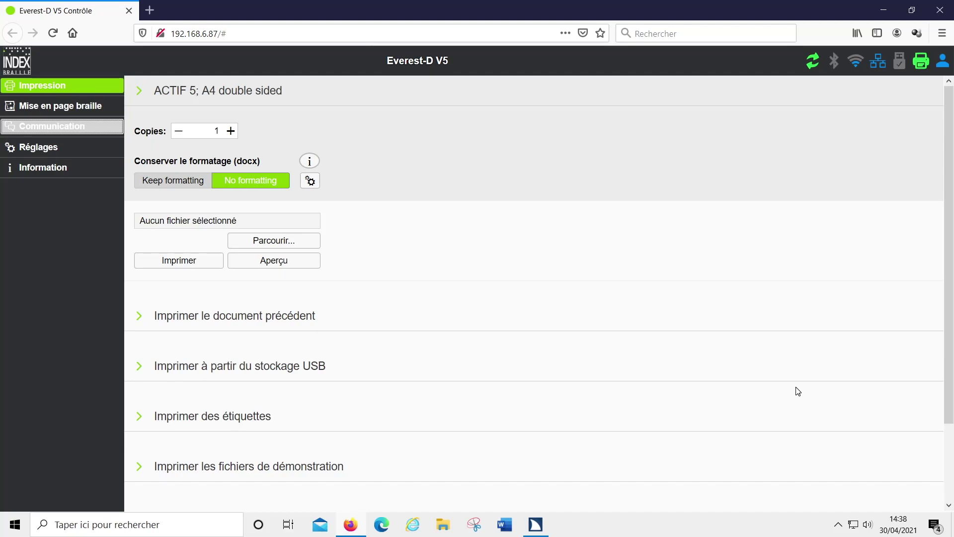
pyautogui.hotkey('shift', 'Tab')
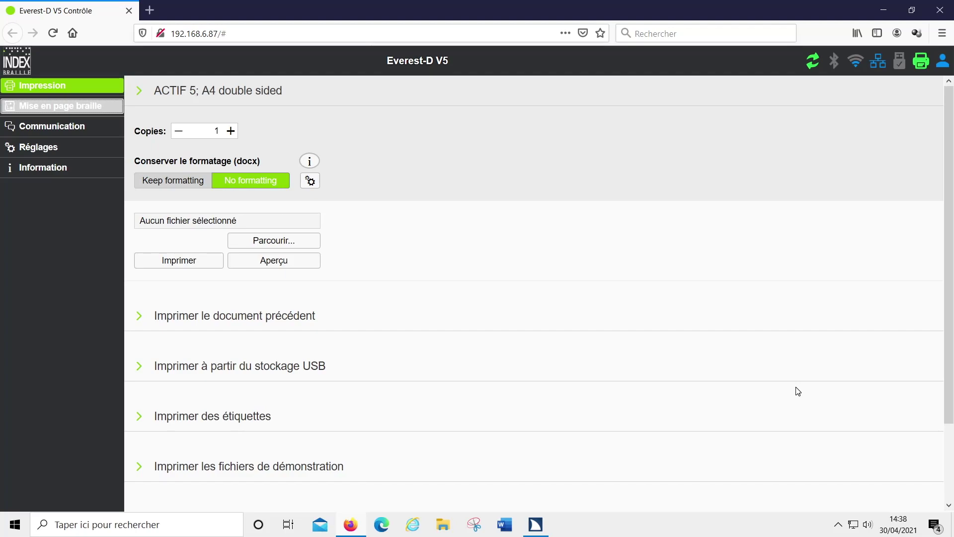
pyautogui.press('Return')
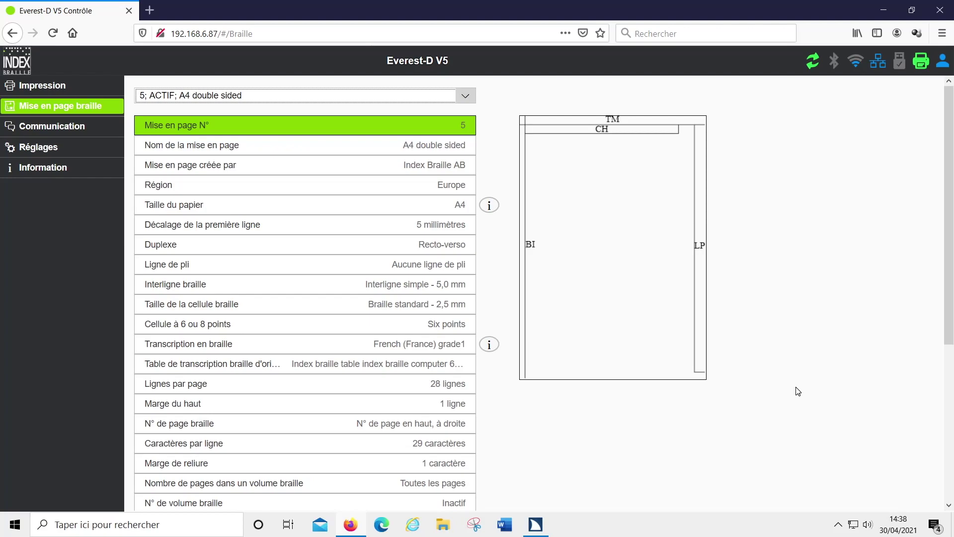
# Select layout 4, A4-Portrait-Landscape double sided, from the list of braille layouts.
pyautogui.press('Up')
pyautogui.hotkey('alt', 'Down')
pyautogui.press('Up')
pyautogui.press('Up')
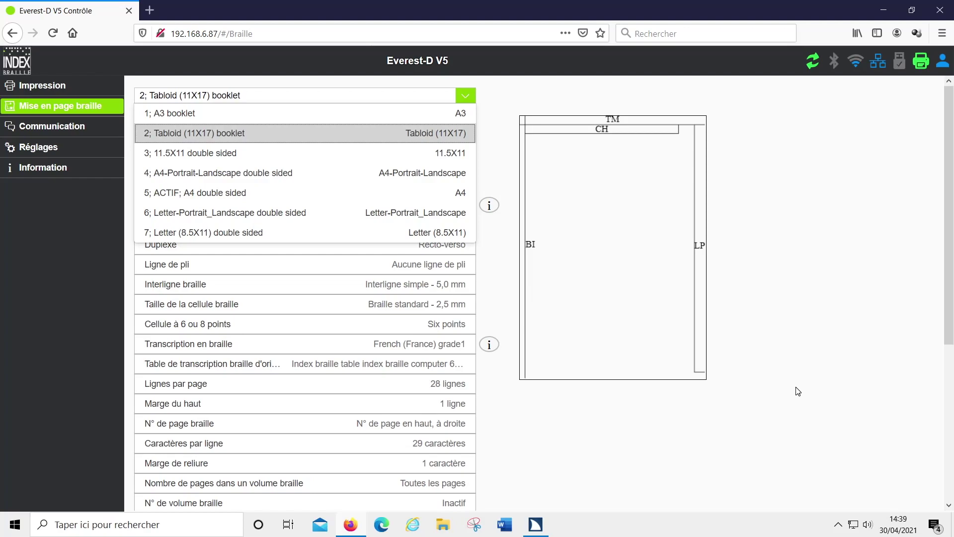
pyautogui.press('Up')
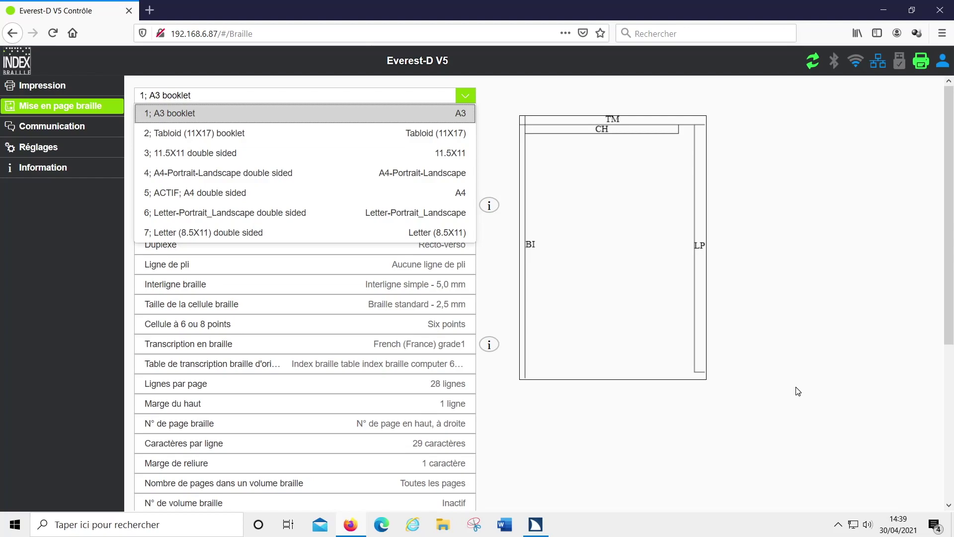
pyautogui.press('Down')
pyautogui.press('Down')
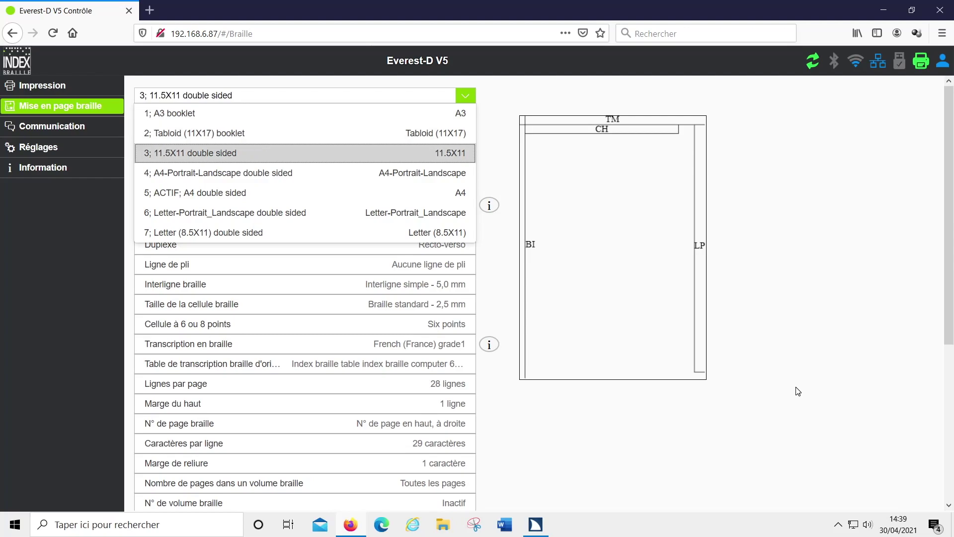
pyautogui.press('Down')
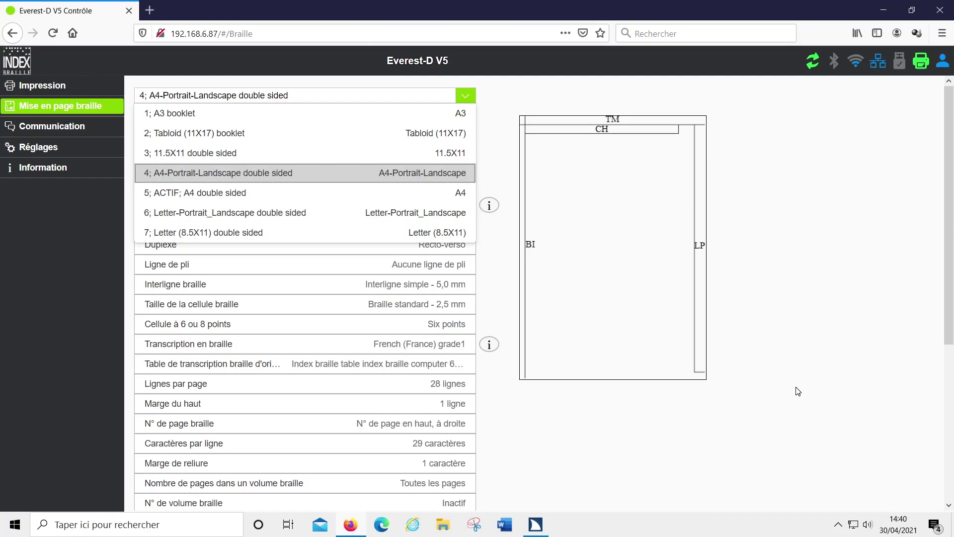
pyautogui.press('Return')
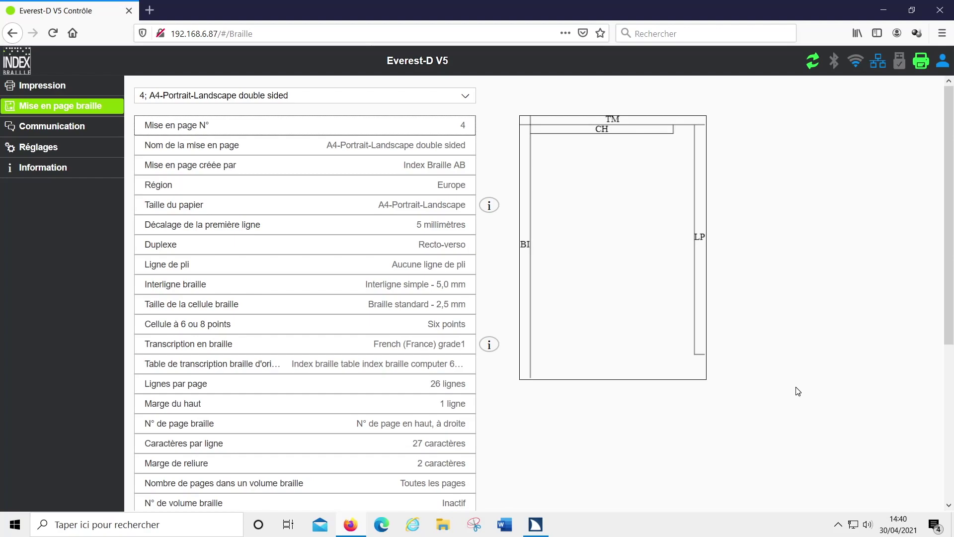
# Activate the selected layout 4 and confirm that A4-Portrait-Landscape paper is inserted in the embosser.
pyautogui.press('Tab')
pyautogui.press('Tab')
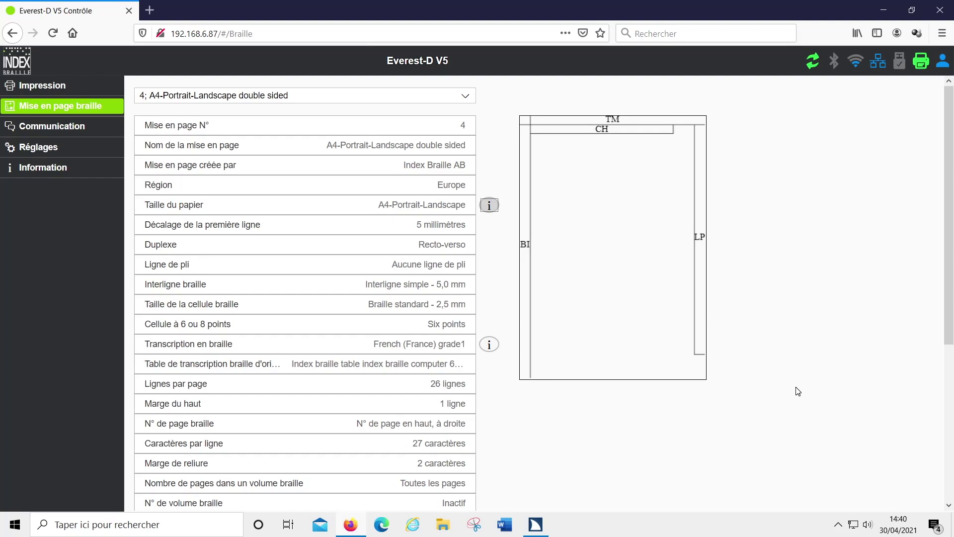
pyautogui.press('Tab')
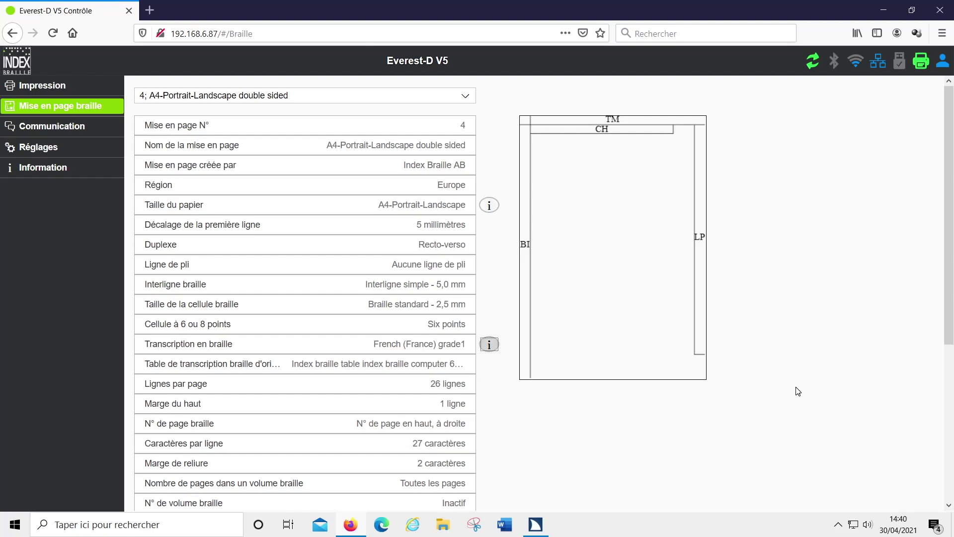
pyautogui.press('Tab')
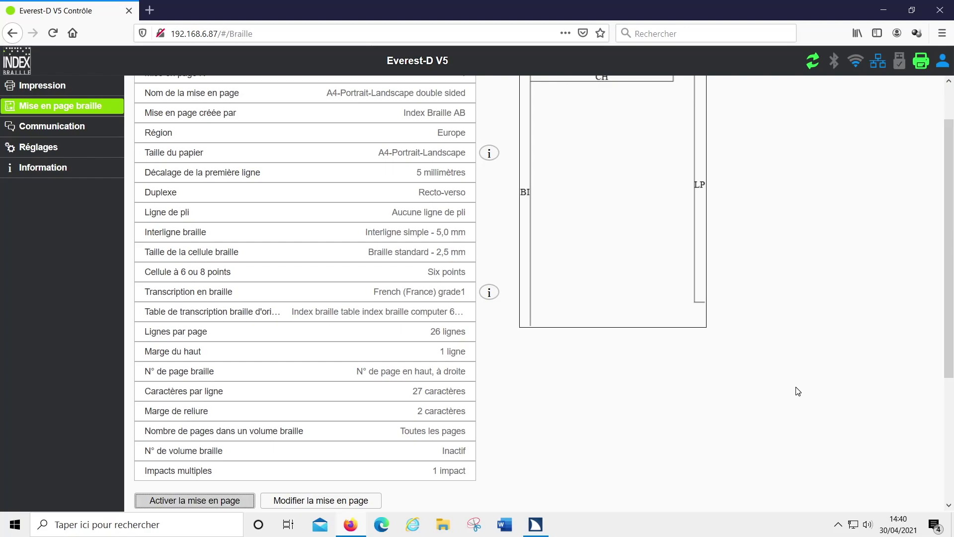
pyautogui.press('Return')
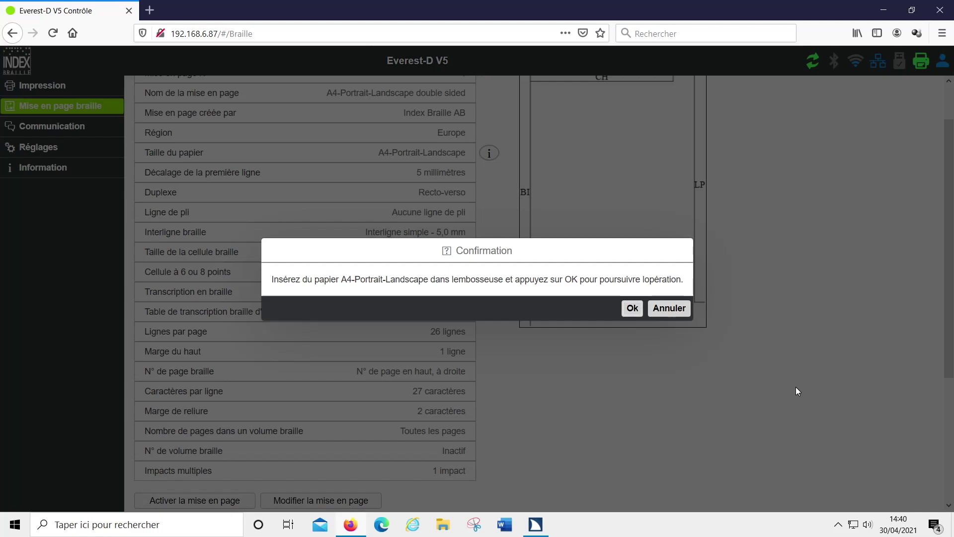
pyautogui.press('Return')
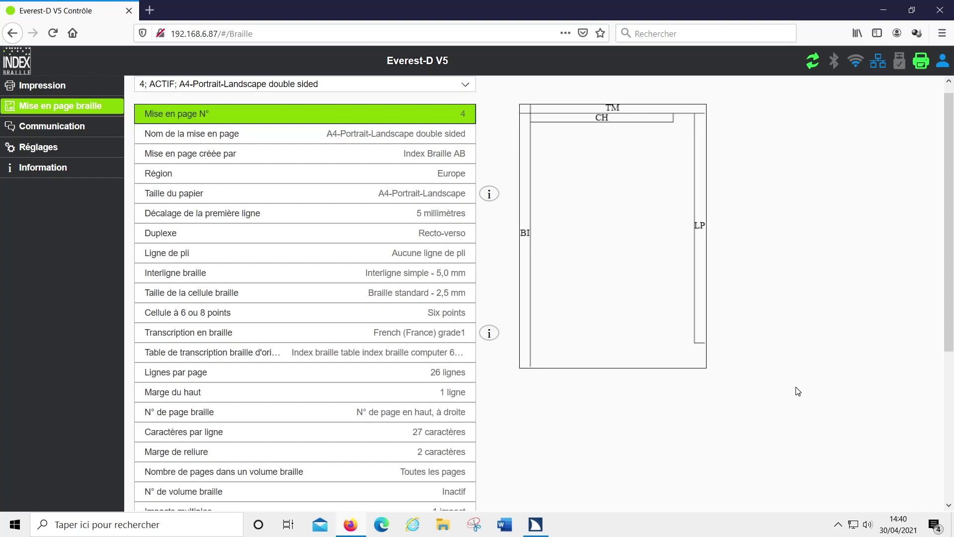
# Open layout 4 for modification, rename it "A4 portrait recto-verso abrégé" and continue to the region setting.
pyautogui.press('Tab')
pyautogui.press('Tab')
pyautogui.press('Tab')
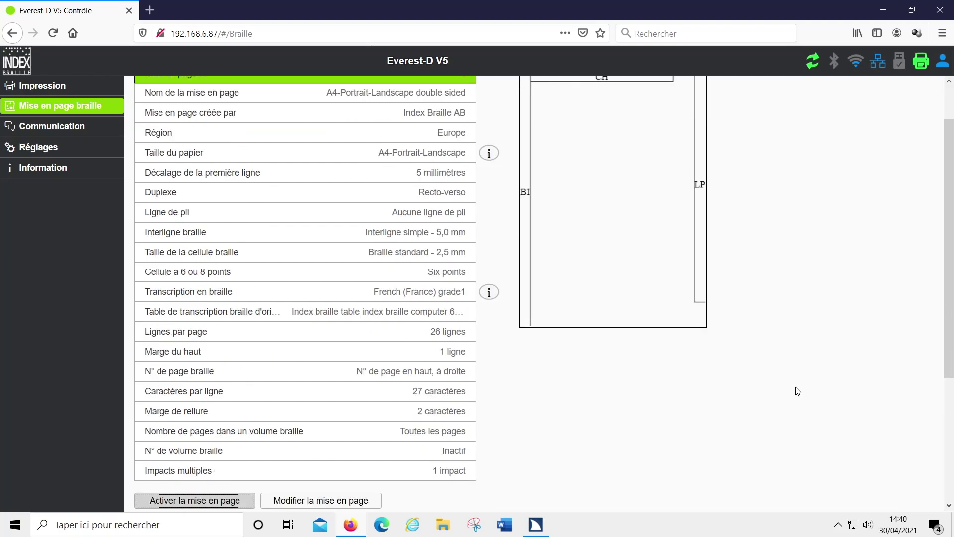
pyautogui.press('Tab')
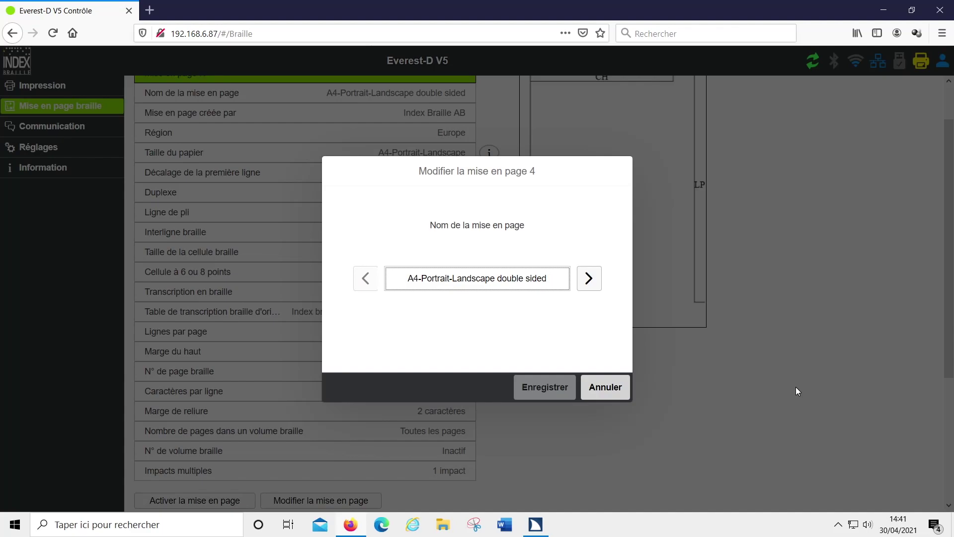
pyautogui.press('BackSpace')
pyautogui.press('BackSpace')
pyautogui.press('BackSpace')
pyautogui.press('BackSpace')
pyautogui.press('BackSpace')
pyautogui.press('BackSpace')
pyautogui.press('BackSpace')
pyautogui.press('BackSpace')
pyautogui.press('BackSpace')
pyautogui.press('BackSpace')
pyautogui.press('BackSpace')
pyautogui.press('BackSpace')
pyautogui.press('BackSpace')
pyautogui.press('BackSpace')
pyautogui.press('BackSpace')
pyautogui.press('BackSpace')
pyautogui.press('BackSpace')
pyautogui.press('BackSpace')
pyautogui.press('BackSpace')
pyautogui.press('BackSpace')
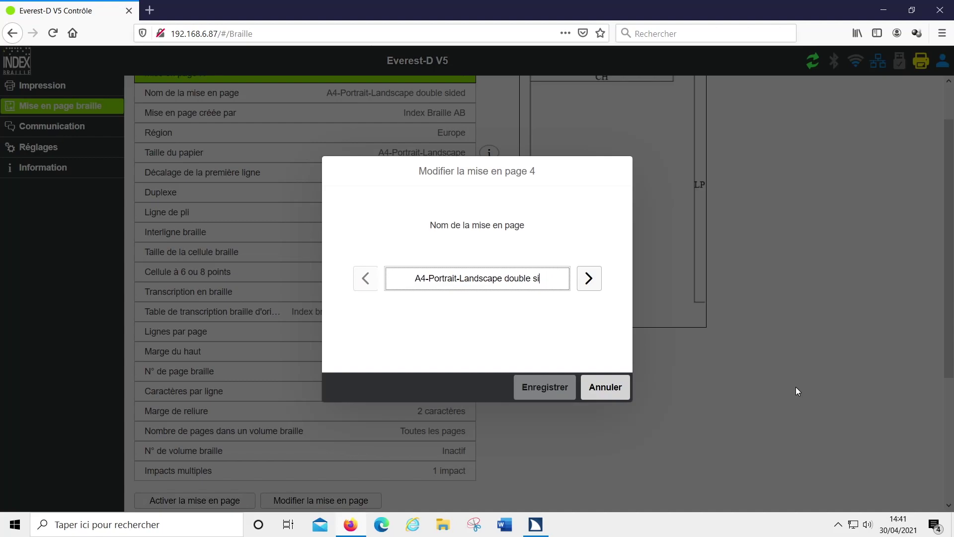
pyautogui.press('BackSpace')
pyautogui.press('BackSpace')
pyautogui.press('BackSpace')
pyautogui.press('BackSpace')
pyautogui.press('BackSpace')
pyautogui.press('BackSpace')
pyautogui.press('BackSpace')
pyautogui.press('BackSpace')
pyautogui.press('BackSpace')
pyautogui.press('BackSpace')
pyautogui.press('BackSpace')
pyautogui.press('BackSpace')
pyautogui.press('BackSpace')
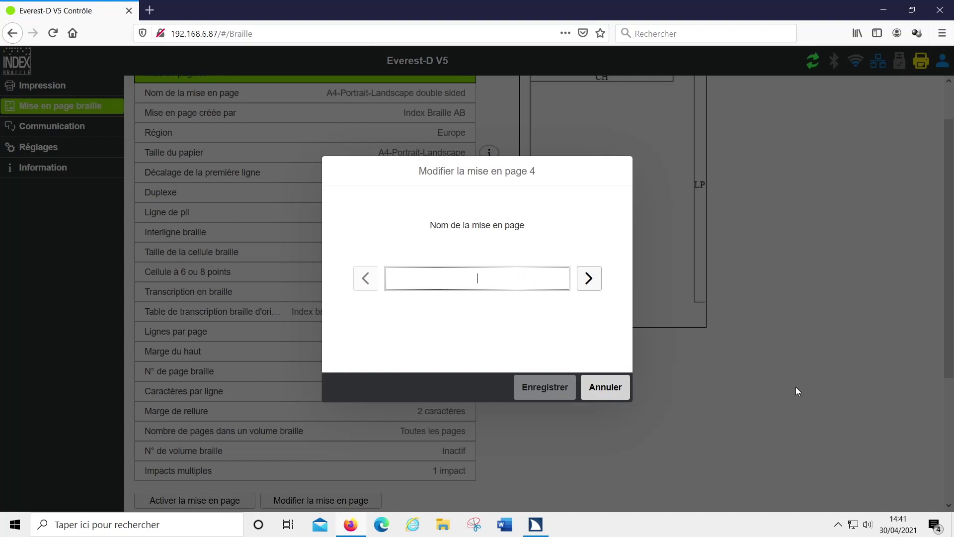
pyautogui.write('A4 portrait')
pyautogui.write('recto-verso abrégé')
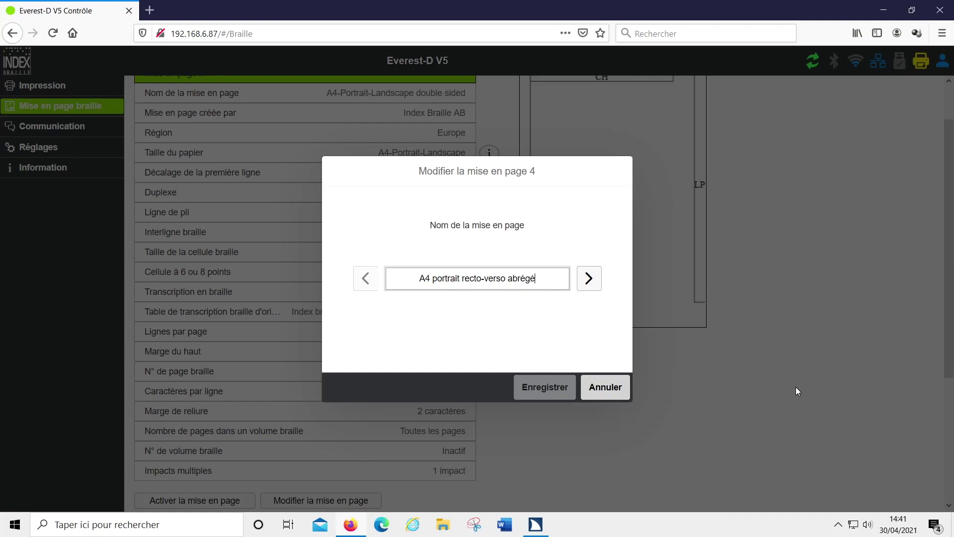
pyautogui.press('Tab')
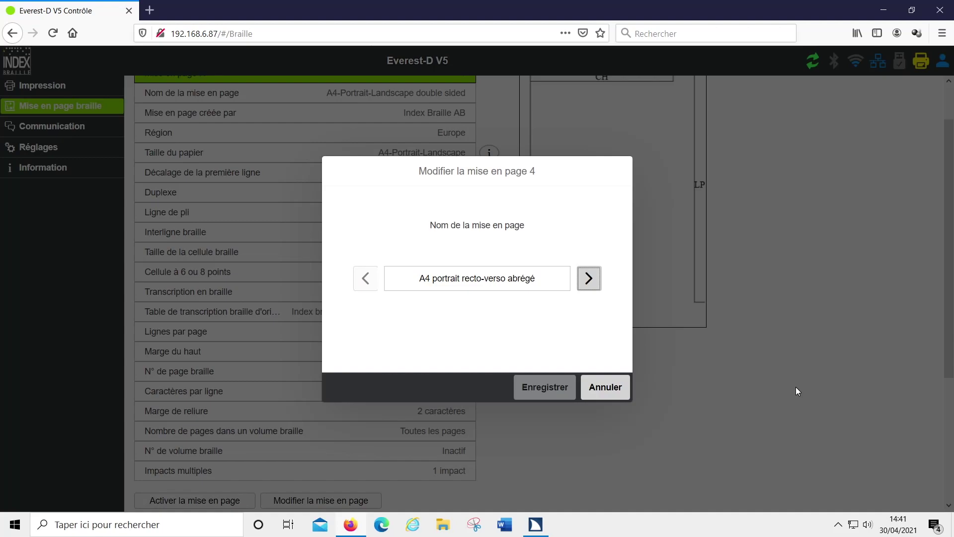
pyautogui.press('Return')
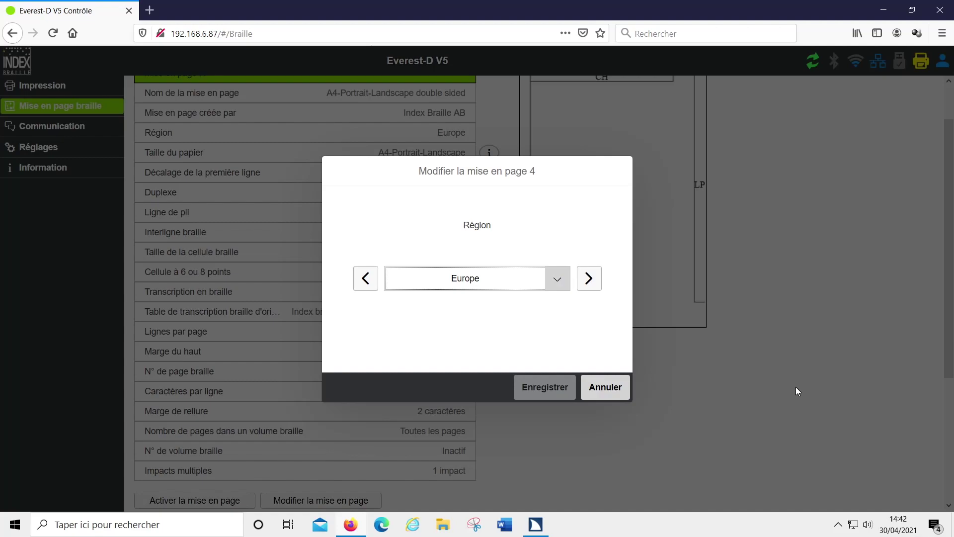
# Keep Europe as the region and set the layout's paper size to A4.
pyautogui.press('Tab')
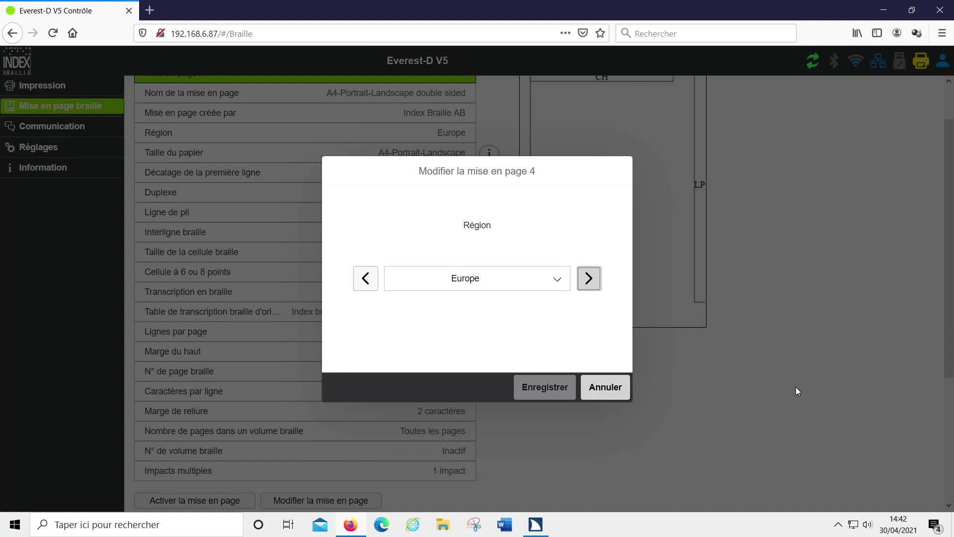
pyautogui.press('Return')
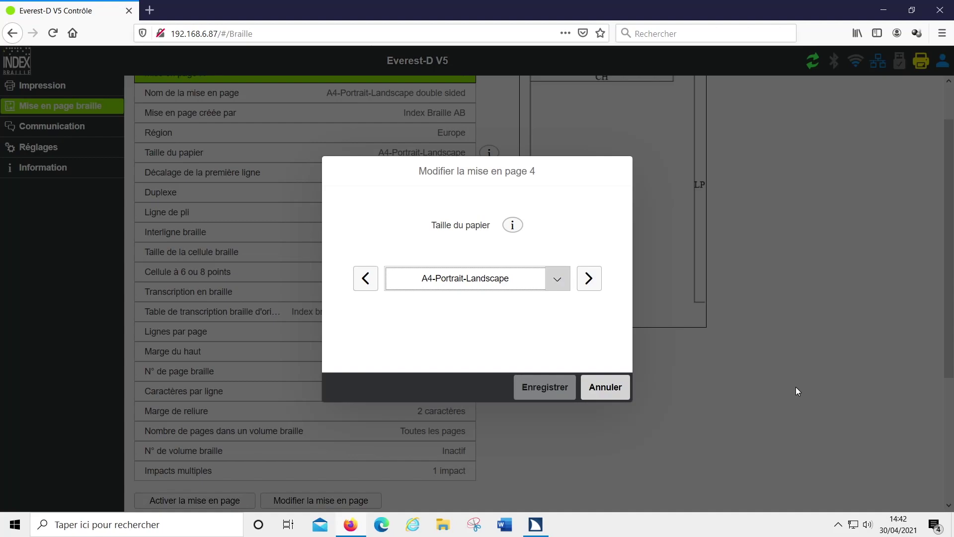
pyautogui.press('Up')
pyautogui.press('Up')
pyautogui.hotkey('alt', 'Down')
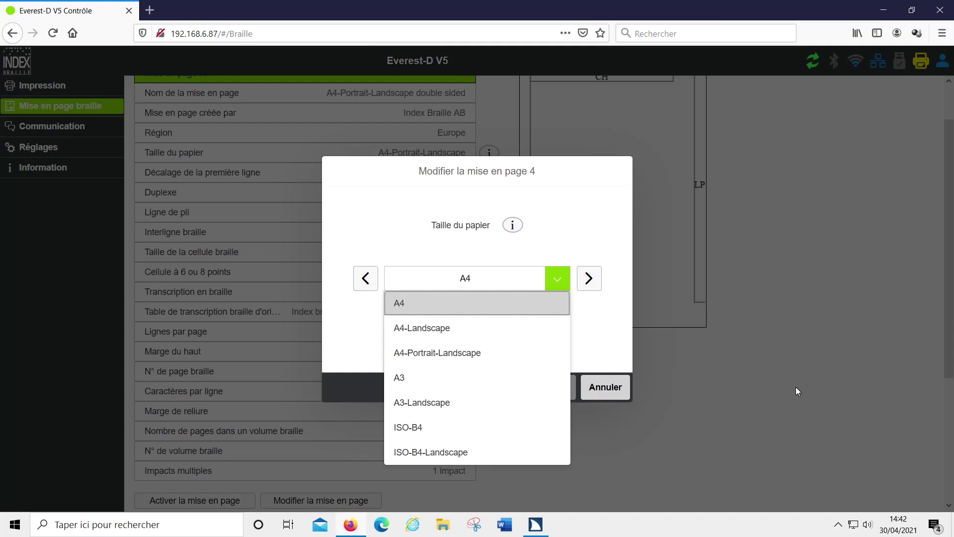
pyautogui.press('Tab')
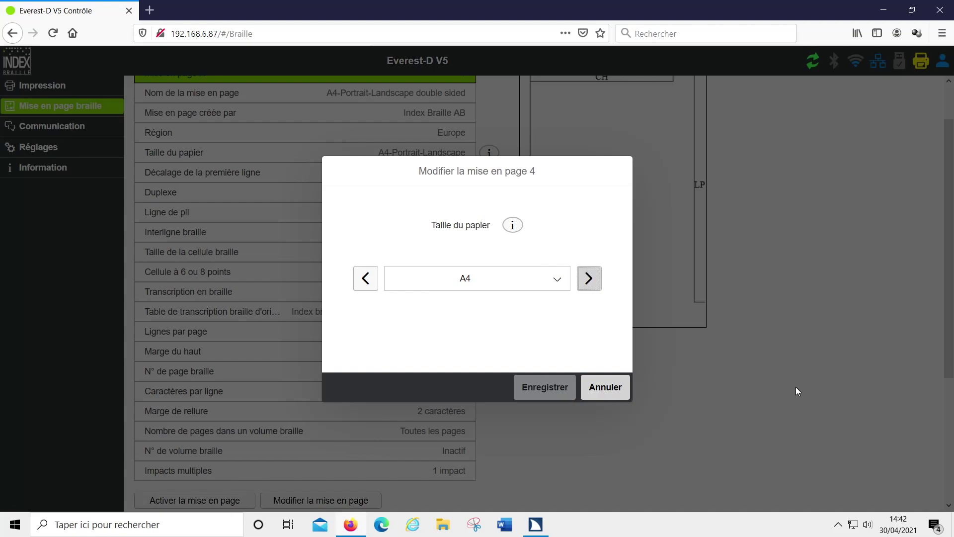
pyautogui.press('Return')
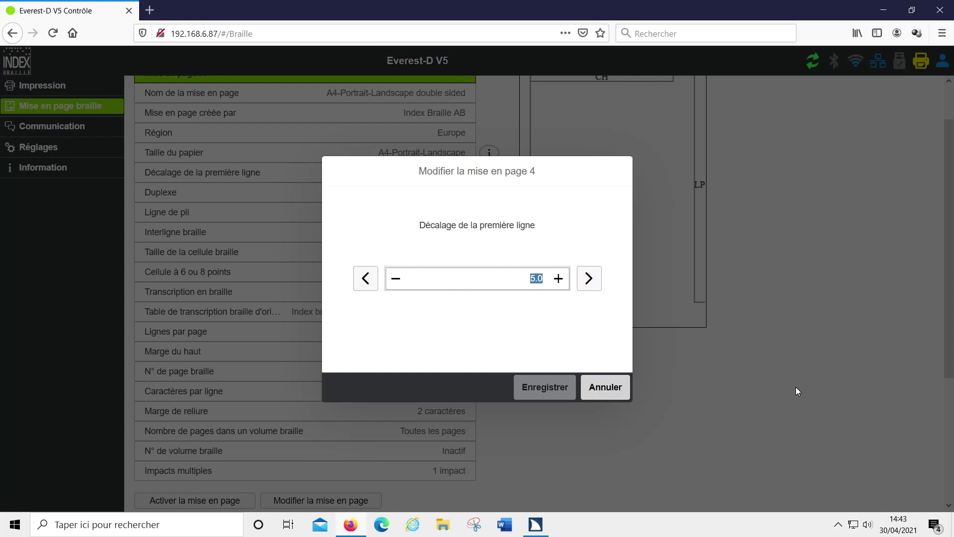
# Accept the existing settings from first-line offset through braille cell size, advancing to the 6- or 8-dot cell setting.
pyautogui.press('Tab')
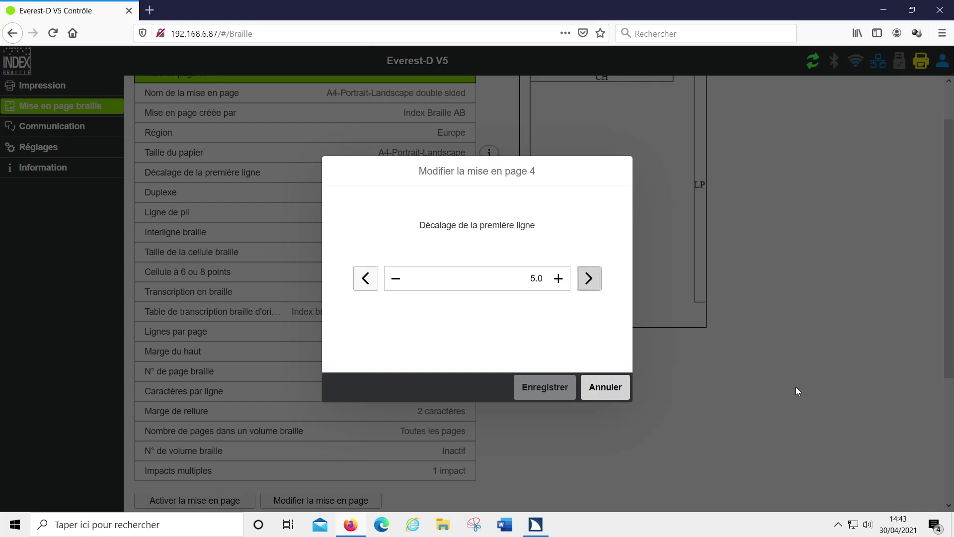
pyautogui.press('Return')
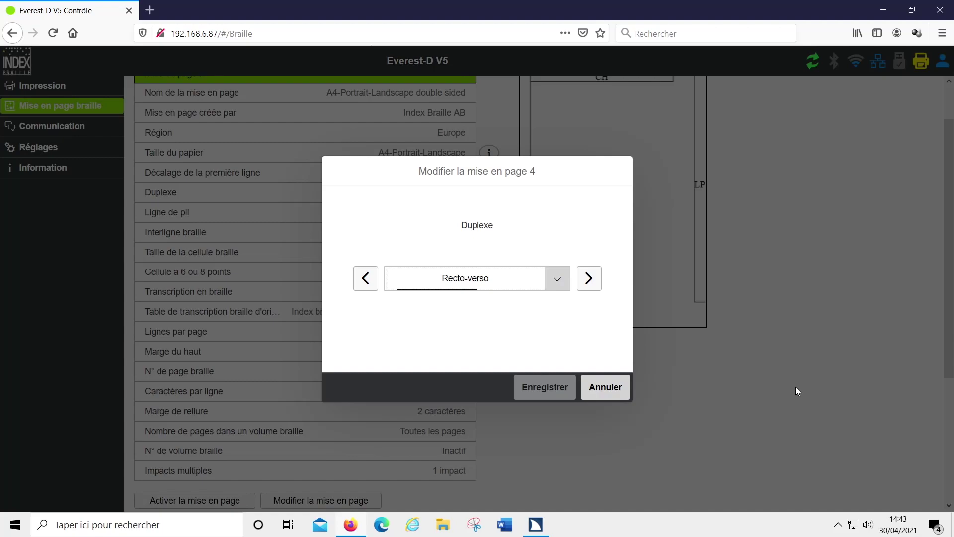
pyautogui.press('Tab')
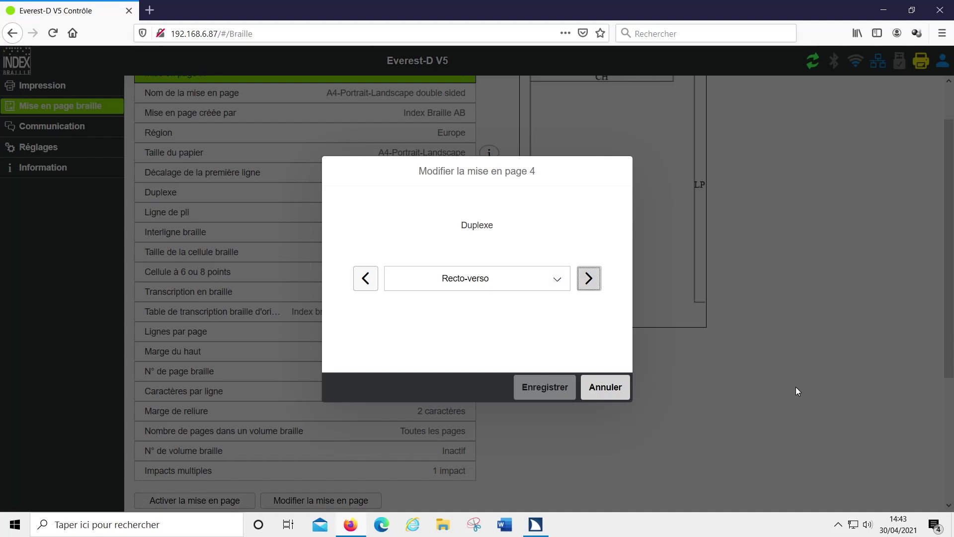
pyautogui.press('Return')
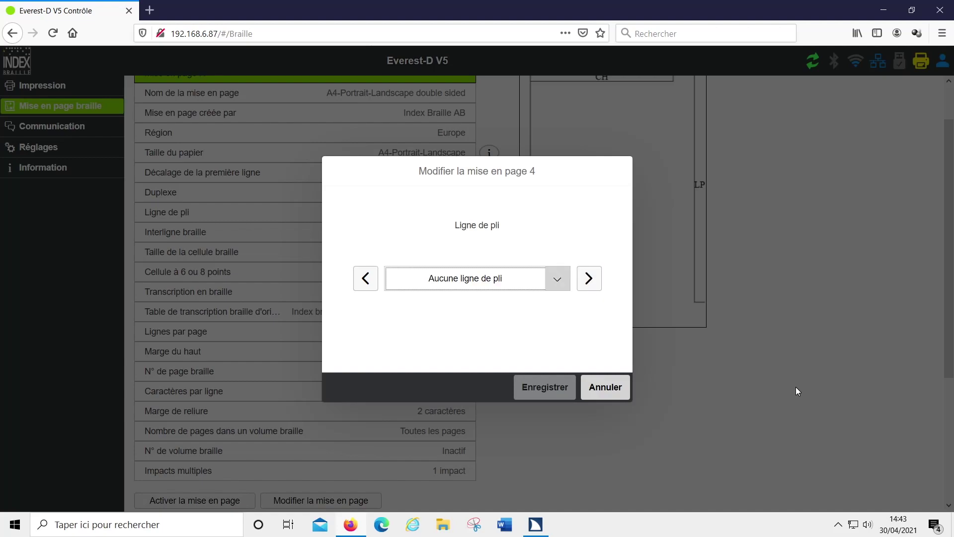
pyautogui.press('Tab')
pyautogui.press('Return')
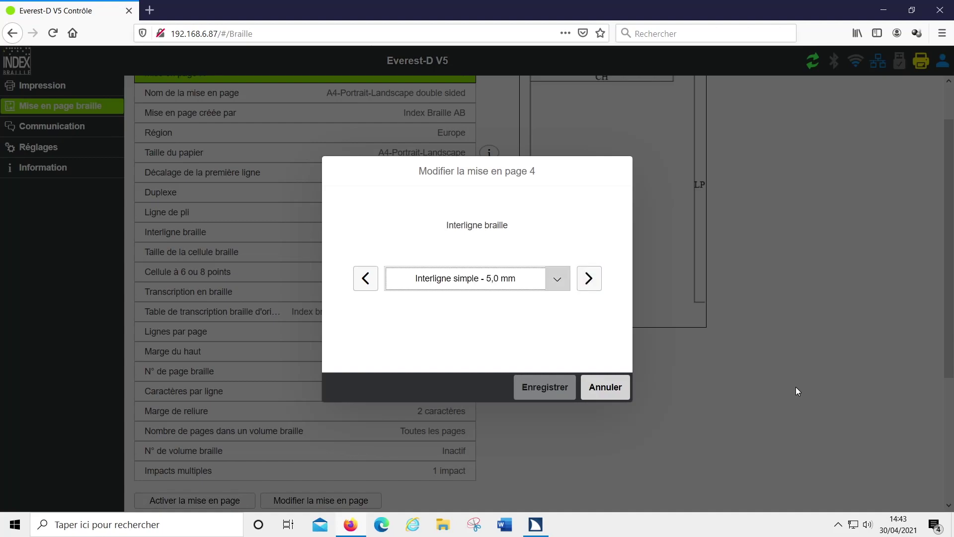
pyautogui.press('Tab')
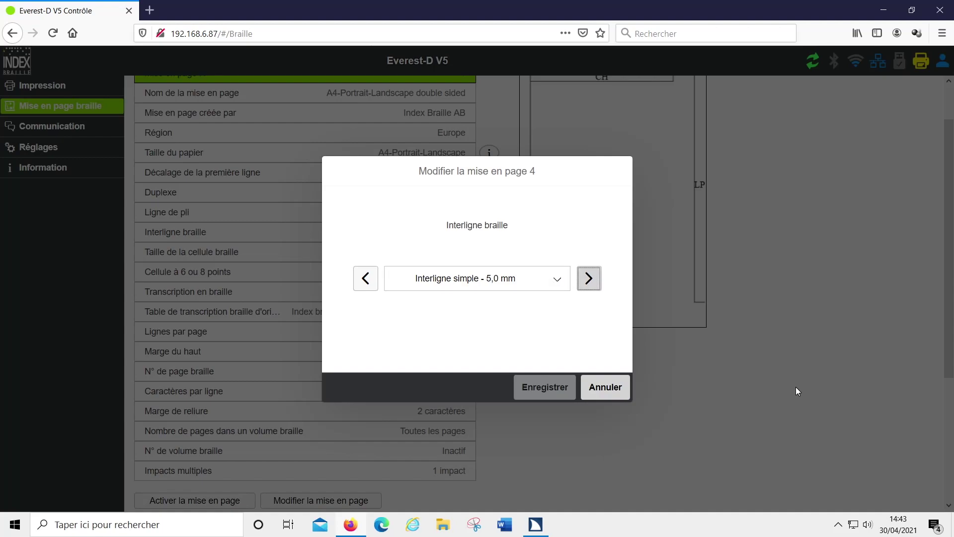
pyautogui.press('Return')
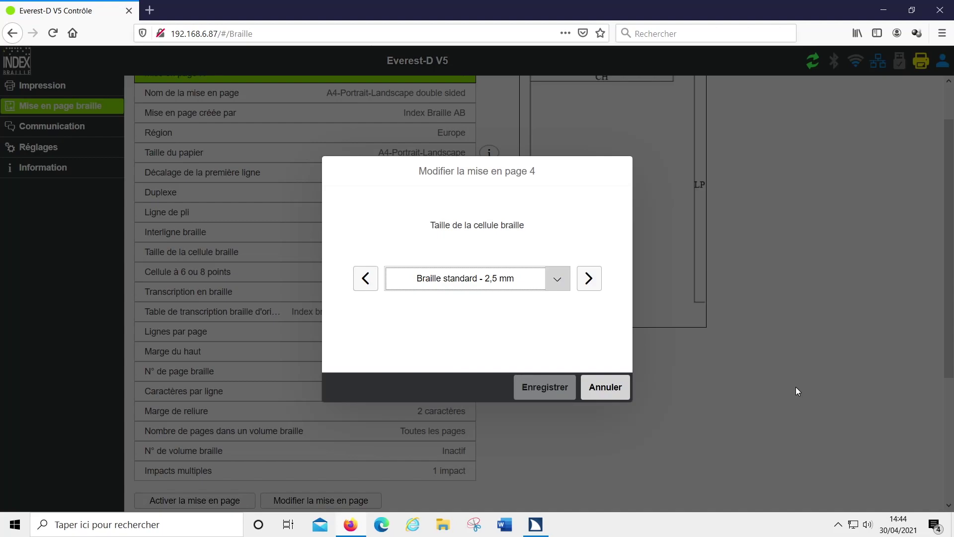
pyautogui.press('Tab')
pyautogui.press('Return')
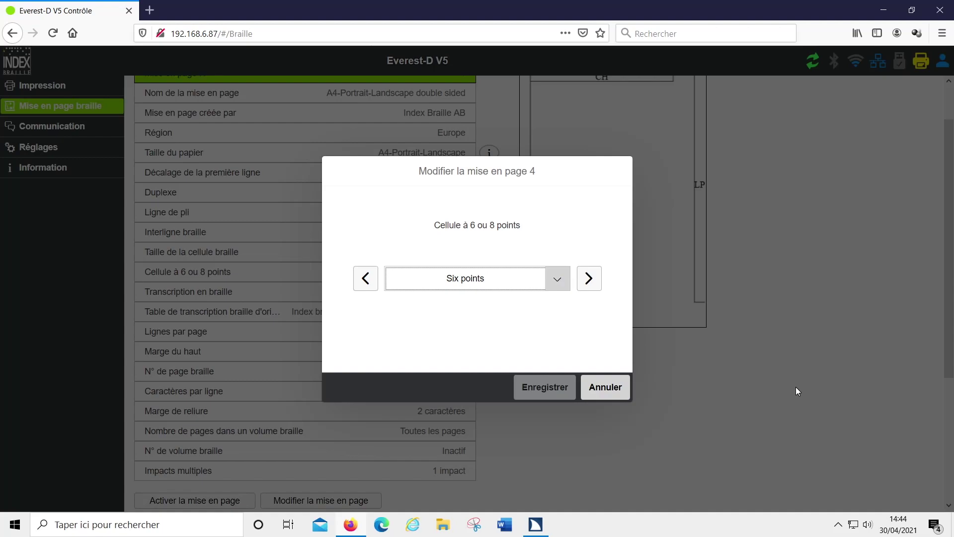
# Keep the six-dot cell and set the braille transcription to Unified French contracted braille under French (France), continuing to the original transcription table.
pyautogui.press('Tab')
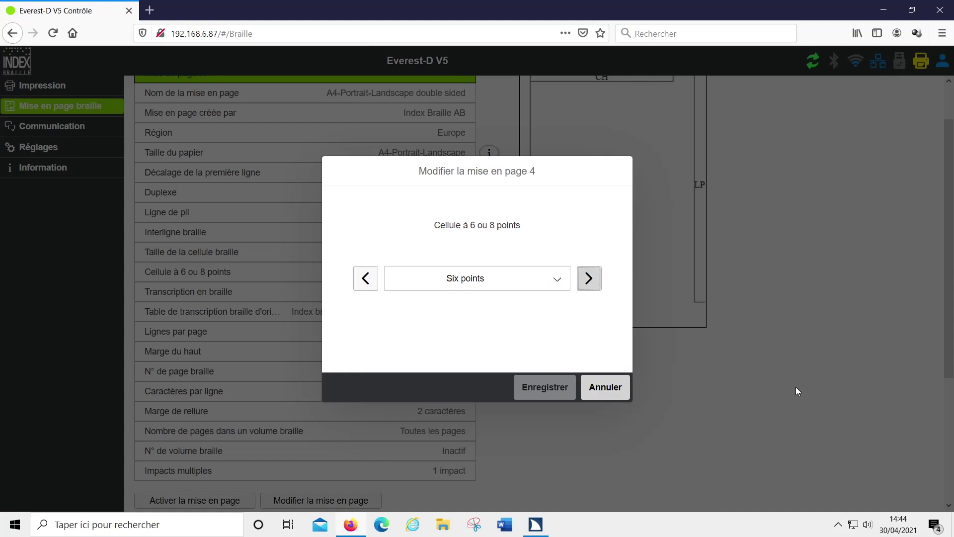
pyautogui.press('Return')
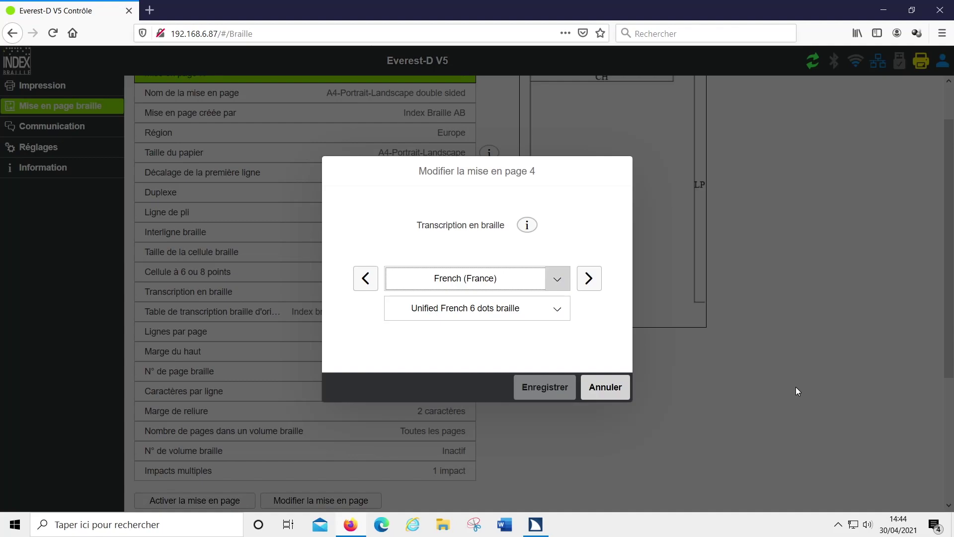
pyautogui.press('Tab')
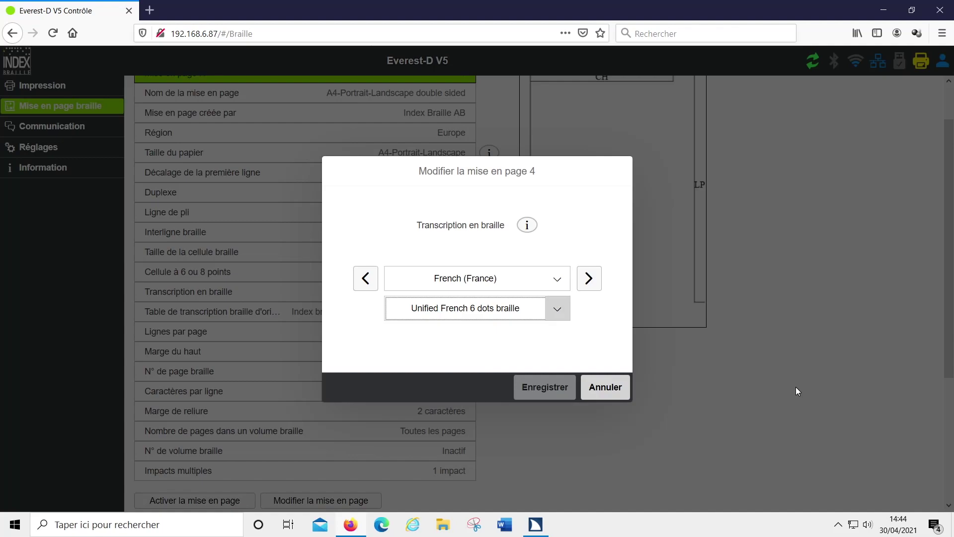
pyautogui.hotkey('alt', 'Down')
pyautogui.press('Down')
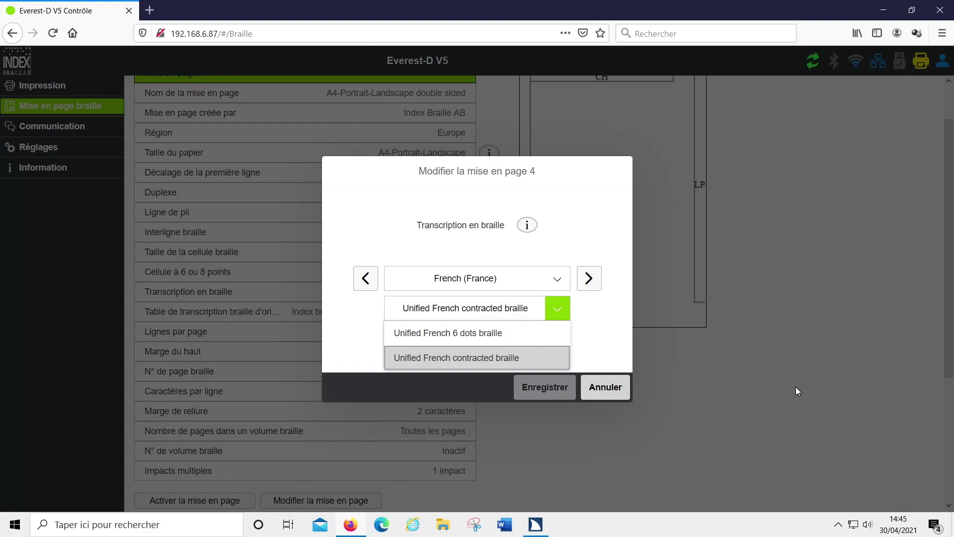
pyautogui.press('Up')
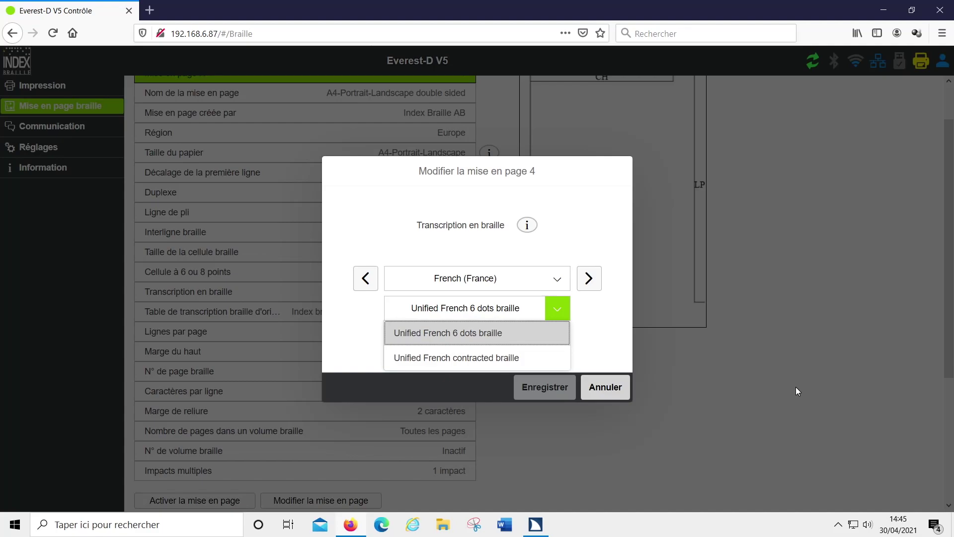
pyautogui.press('Down')
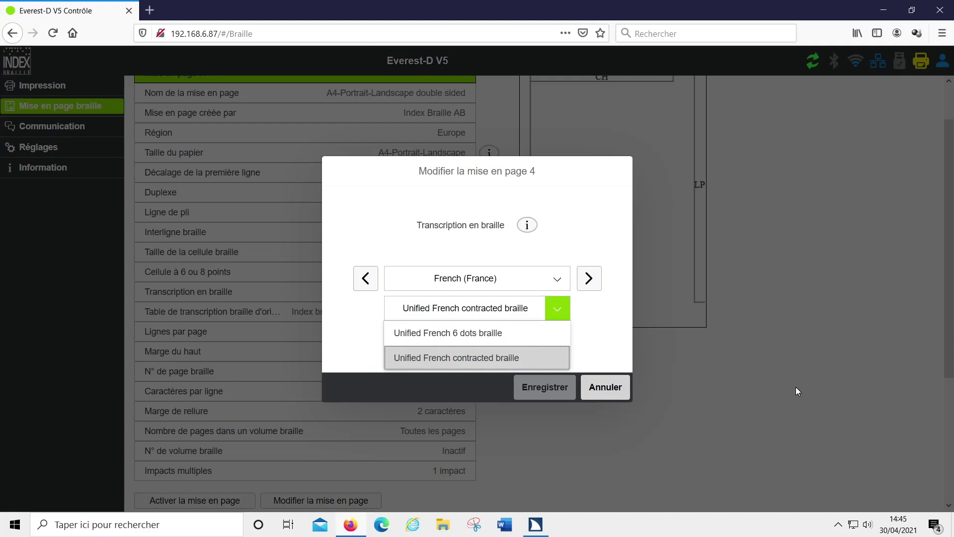
pyautogui.hotkey('shift', 'Tab')
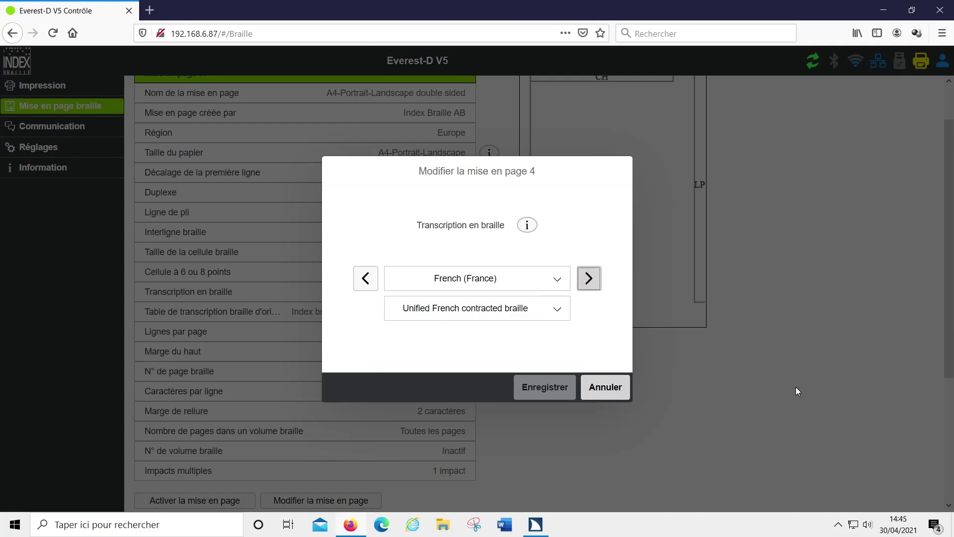
pyautogui.press('Return')
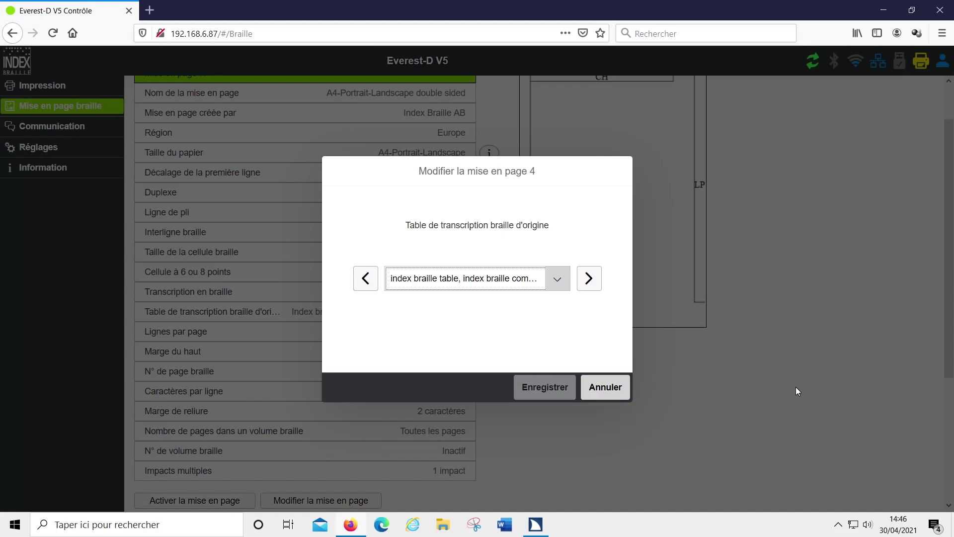
# Choose "french, user defined 01" as the original braille transcription table and continue to the lines-per-page setting.
pyautogui.press('Down')
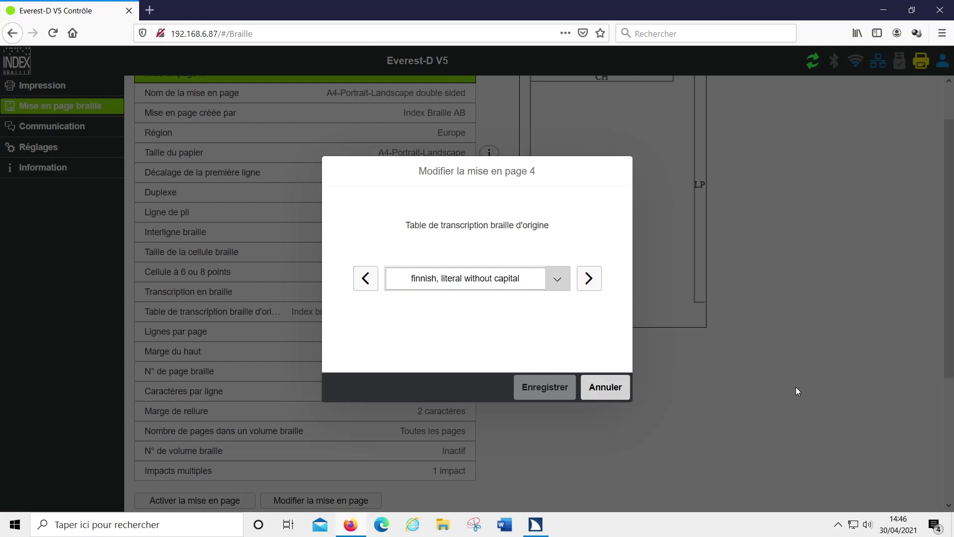
pyautogui.hotkey('alt', 'Down')
pyautogui.press('Up')
pyautogui.press('Up')
pyautogui.press('Up')
pyautogui.press('Up')
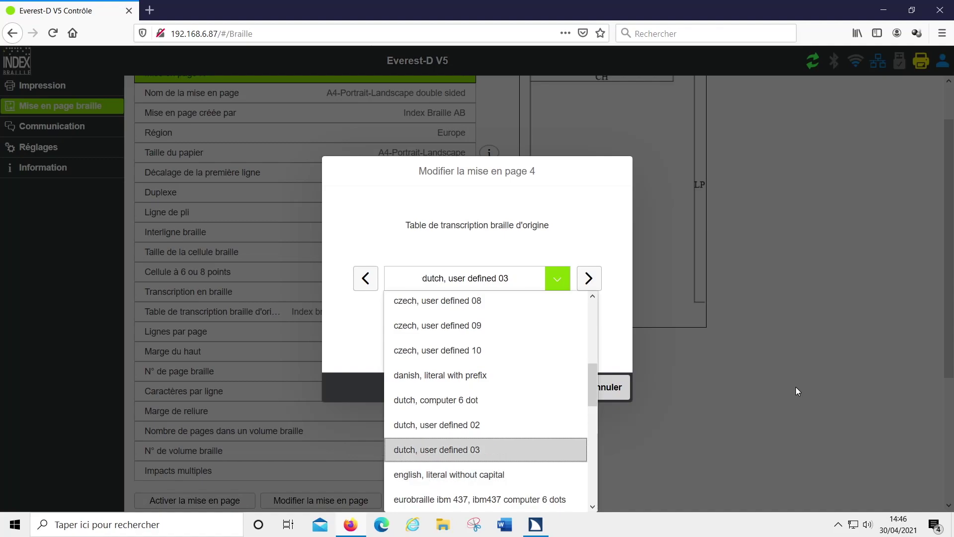
pyautogui.press('Up')
pyautogui.press('Up')
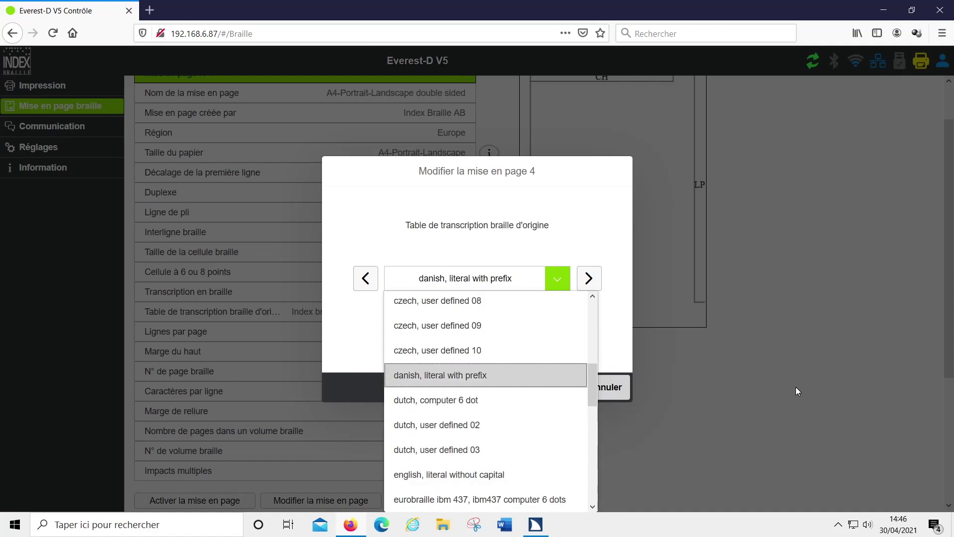
pyautogui.press('Up')
pyautogui.press('Up')
pyautogui.press('Up')
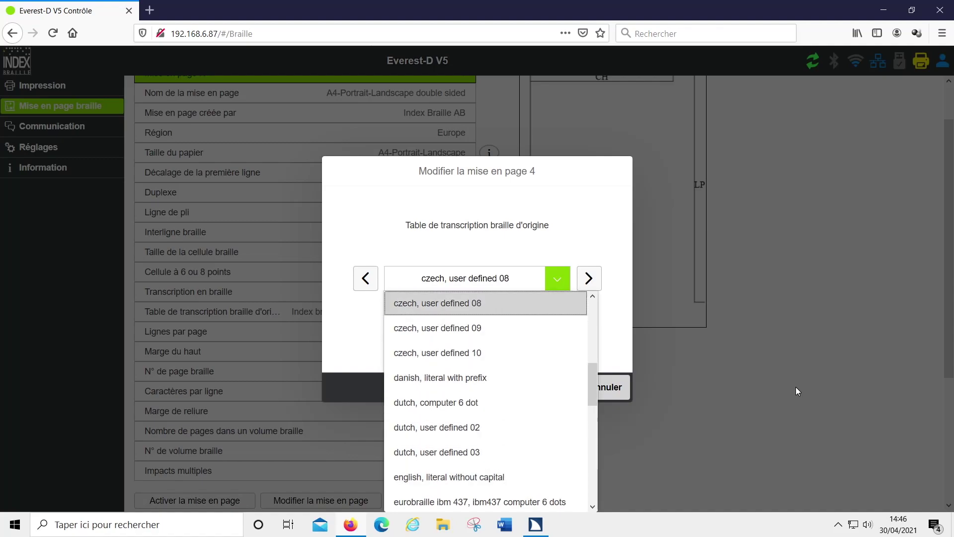
pyautogui.press('End')
pyautogui.press('Up')
pyautogui.press('Up')
pyautogui.press('Up')
pyautogui.press('Up')
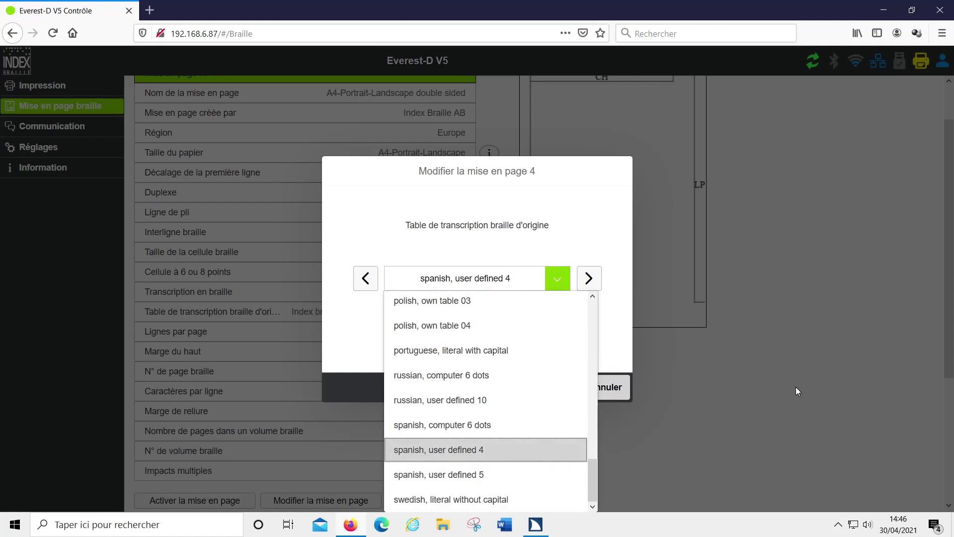
pyautogui.press('Up')
pyautogui.press('Up')
pyautogui.press('Up')
pyautogui.press('Up')
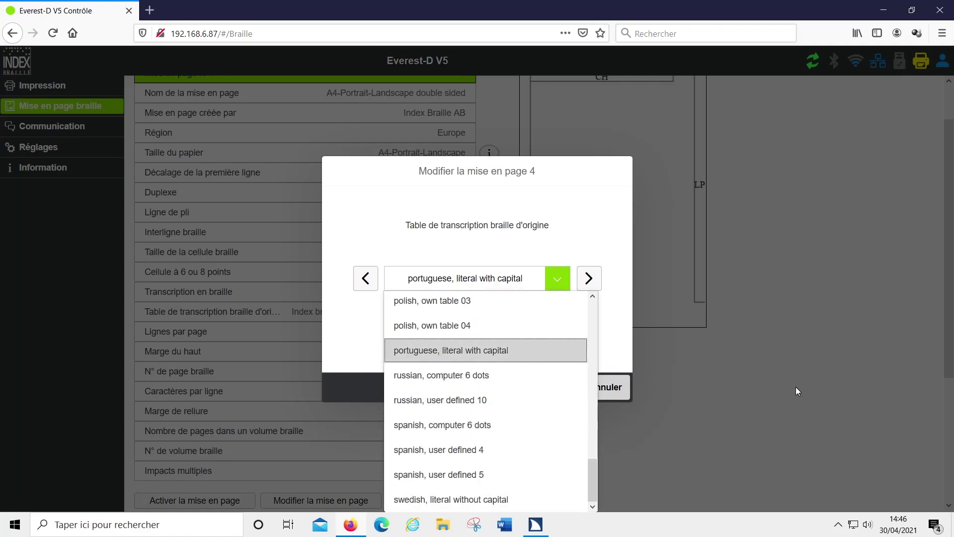
pyautogui.press('Up')
pyautogui.press('Up')
pyautogui.press('Up')
pyautogui.press('Up')
pyautogui.press('Up')
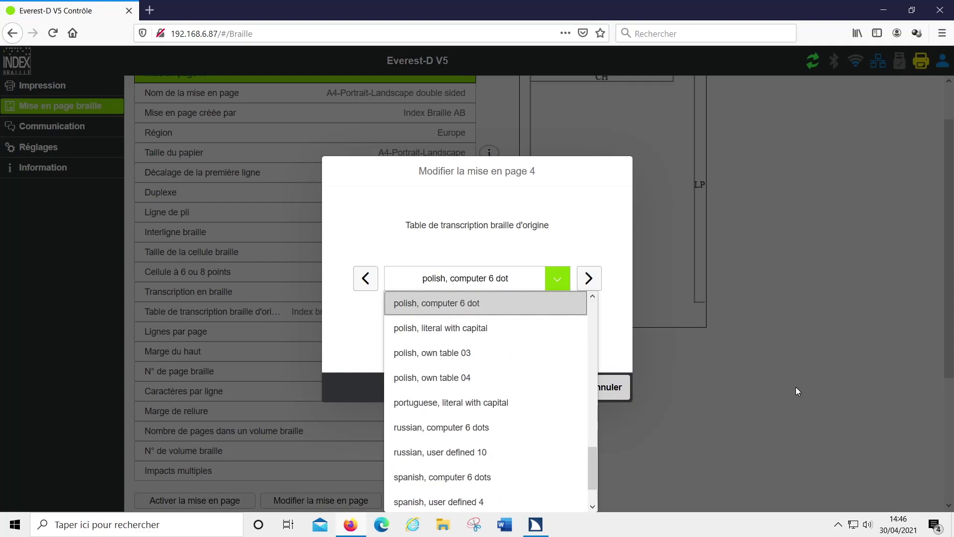
pyautogui.press('Up')
pyautogui.press('Up')
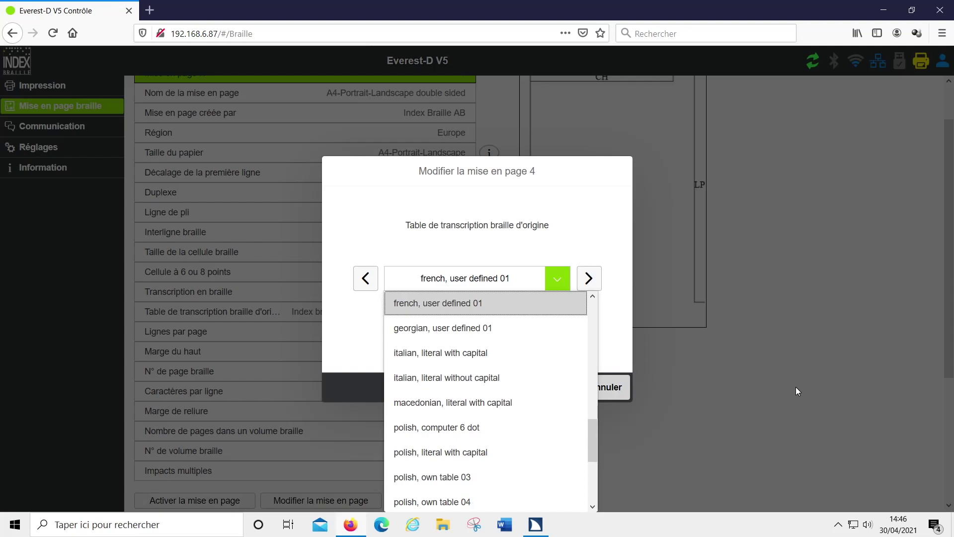
pyautogui.press('Tab')
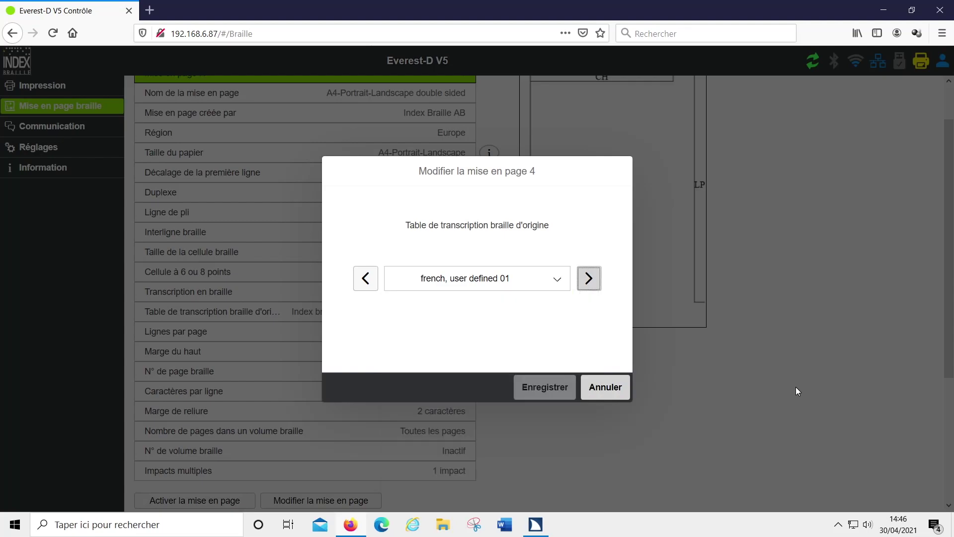
pyautogui.press('space')
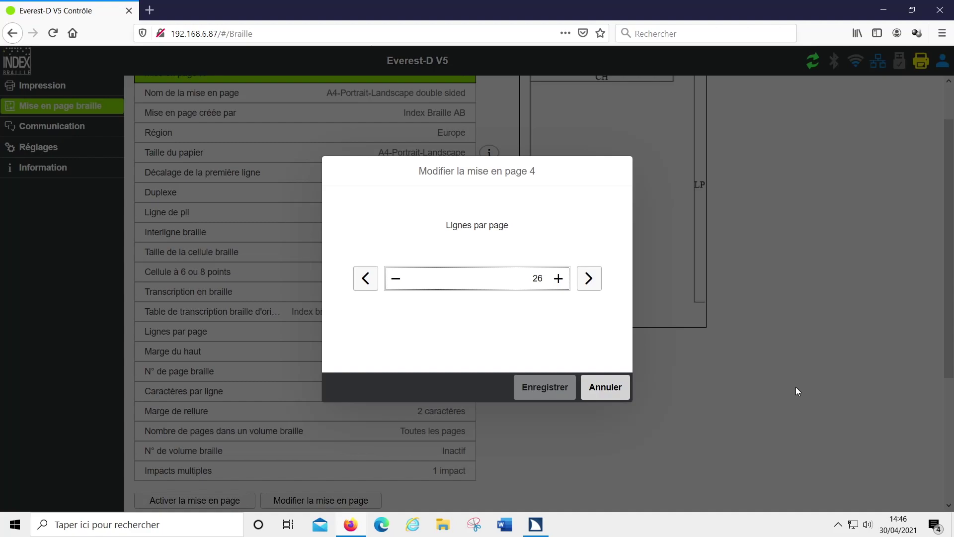
# Set the layout to 28 lines per page and continue to the top margin setting.
pyautogui.press('Tab')
pyautogui.write('27')
pyautogui.press('Up')
pyautogui.press('Tab')
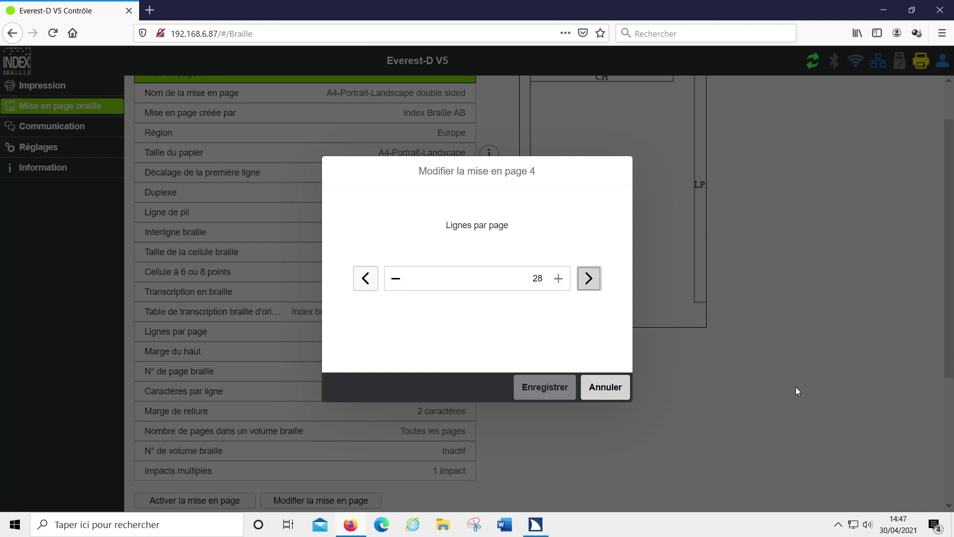
pyautogui.press('Return')
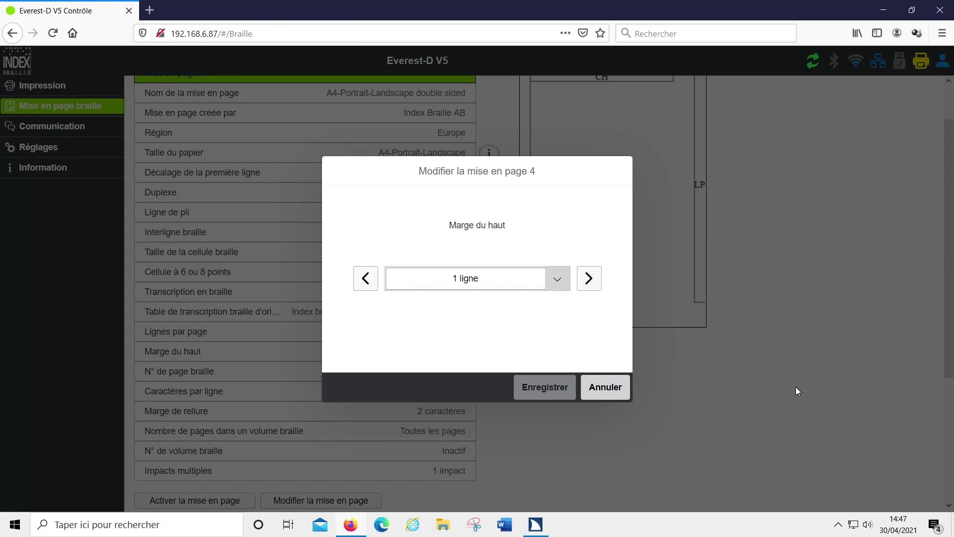
# Accept the 1-line top margin and choose "N° de page en haut, à droite" for the braille page number, continuing to characters per line.
pyautogui.press('Tab')
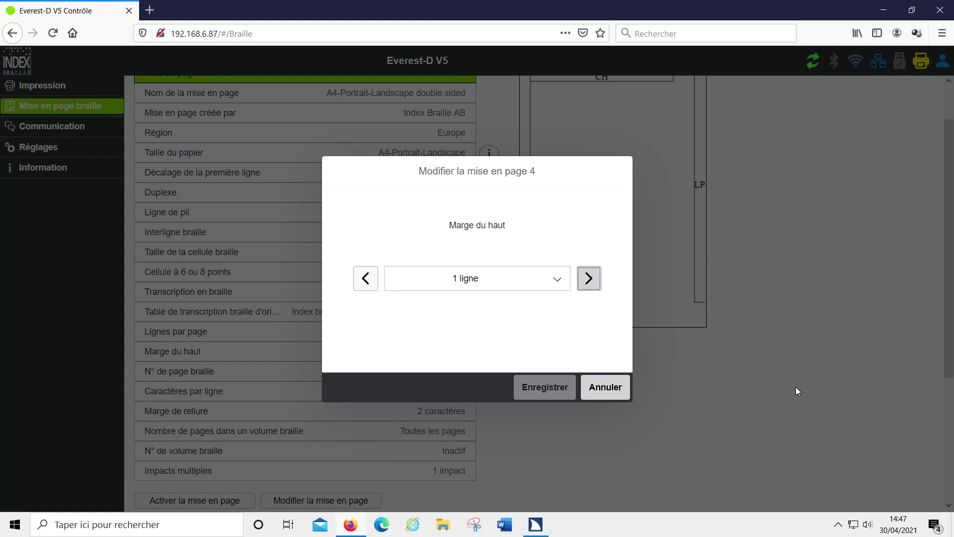
pyautogui.press('Return')
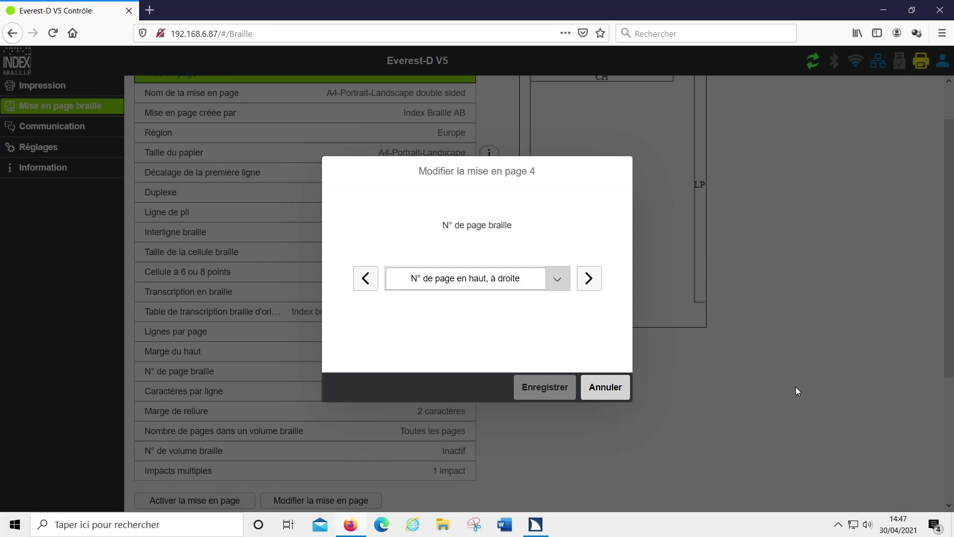
pyautogui.hotkey('alt', 'Down')
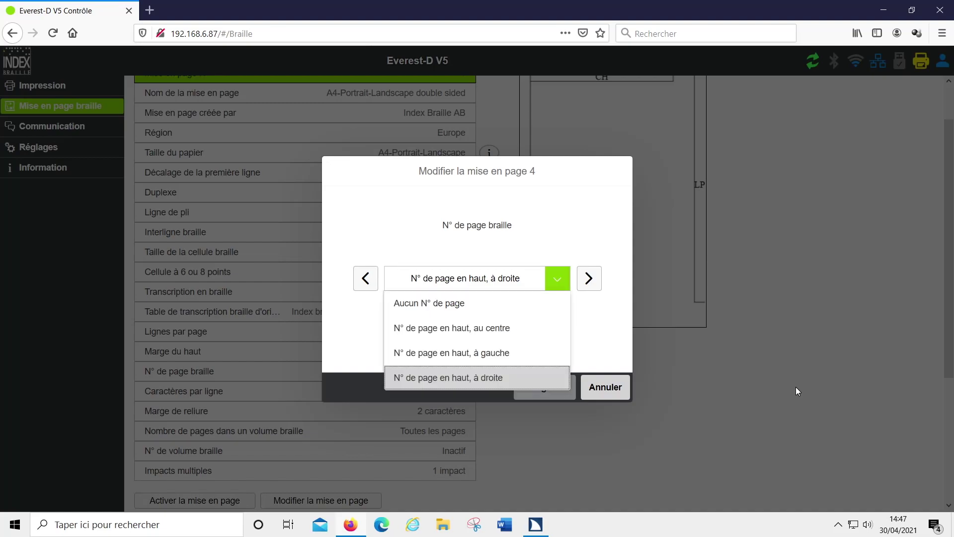
pyautogui.press('Up')
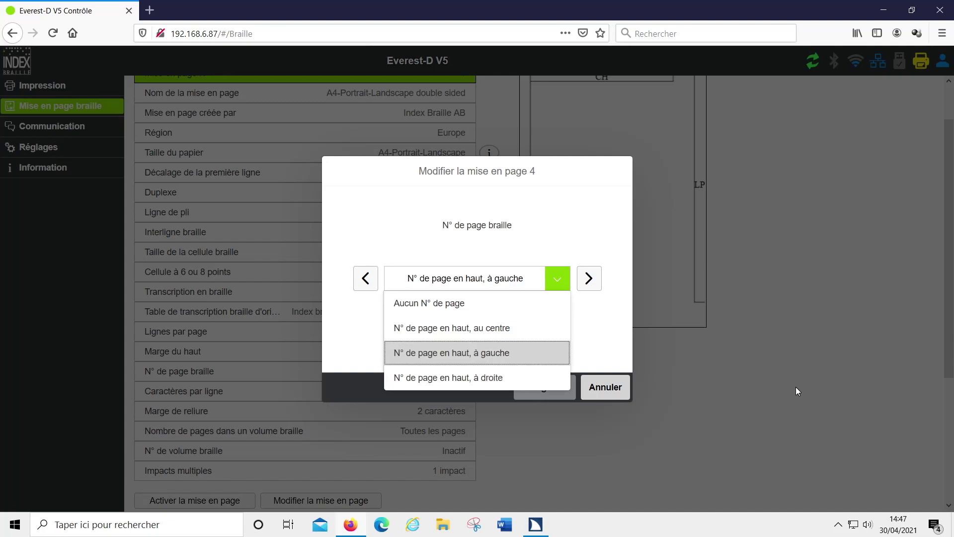
pyautogui.press('Down')
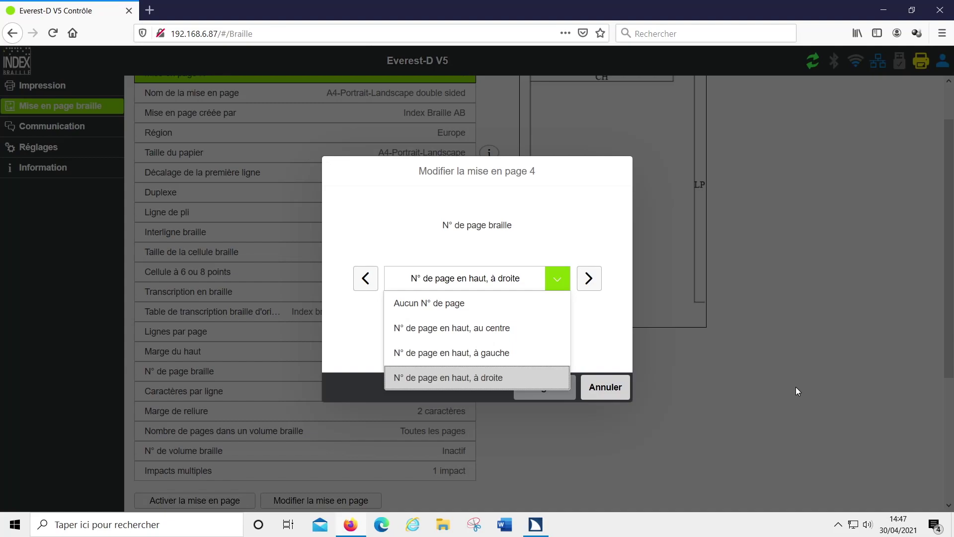
pyautogui.press('Tab')
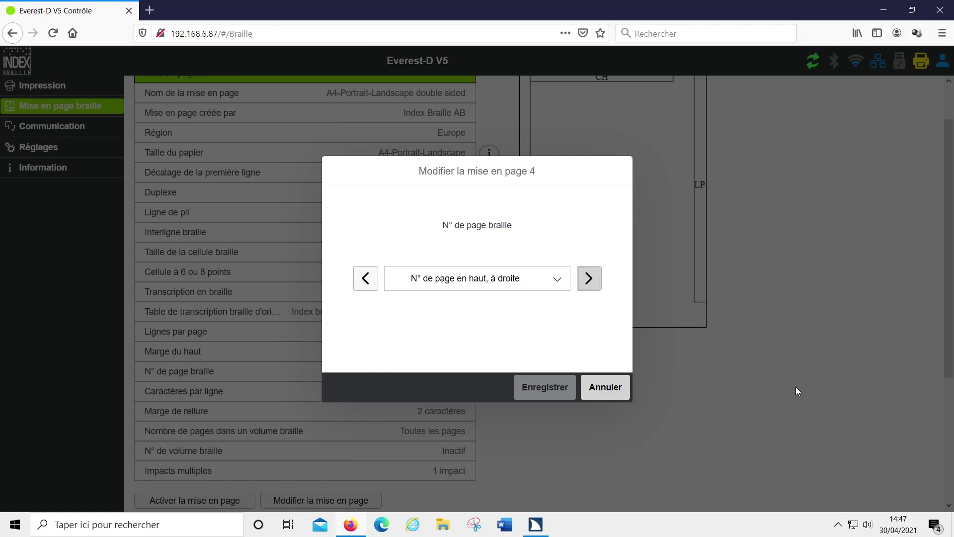
pyautogui.press('Return')
# Set the layout to 32 characters per line and continue to the binding margin setting.
pyautogui.press('Tab')
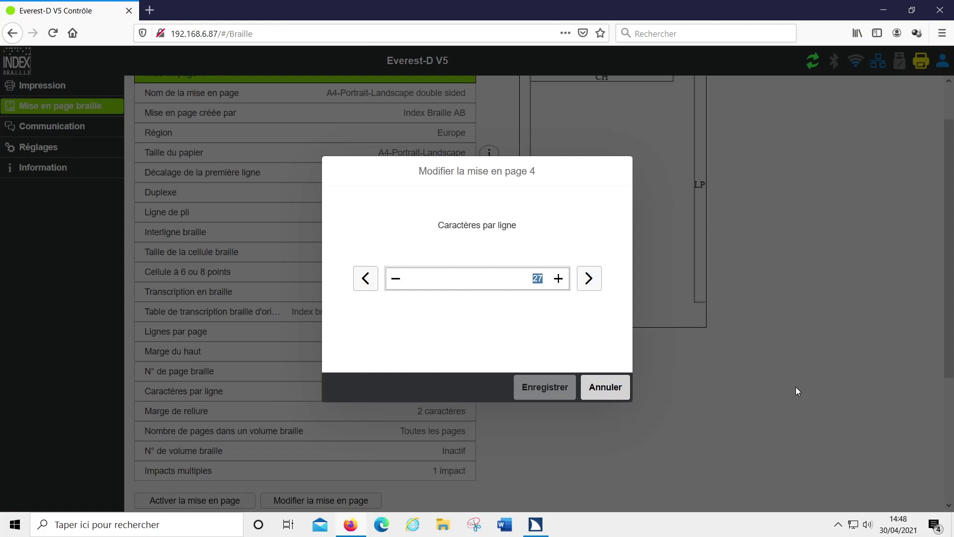
pyautogui.write('28')
pyautogui.press('Up')
pyautogui.press('Up')
pyautogui.press('Up')
pyautogui.press('Up')
pyautogui.press('Tab')
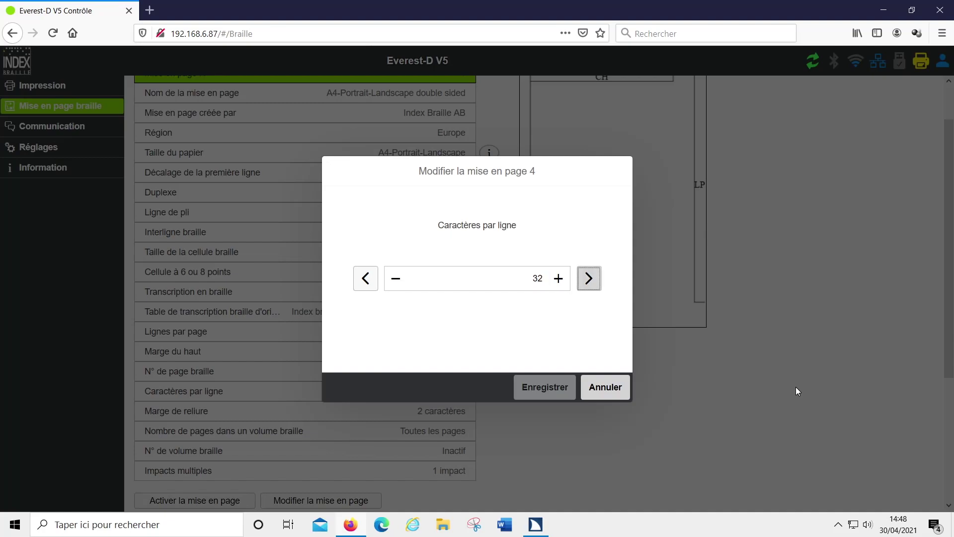
pyautogui.press('Return')
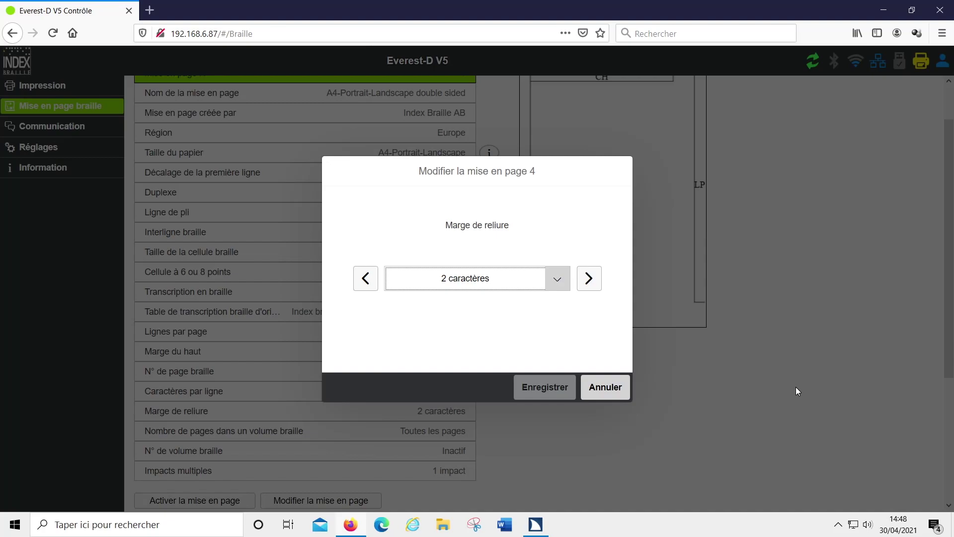
# Accept the existing binding margin, pages per braille volume and volume number settings, advancing to the multiple-impact setting.
pyautogui.press('Tab')
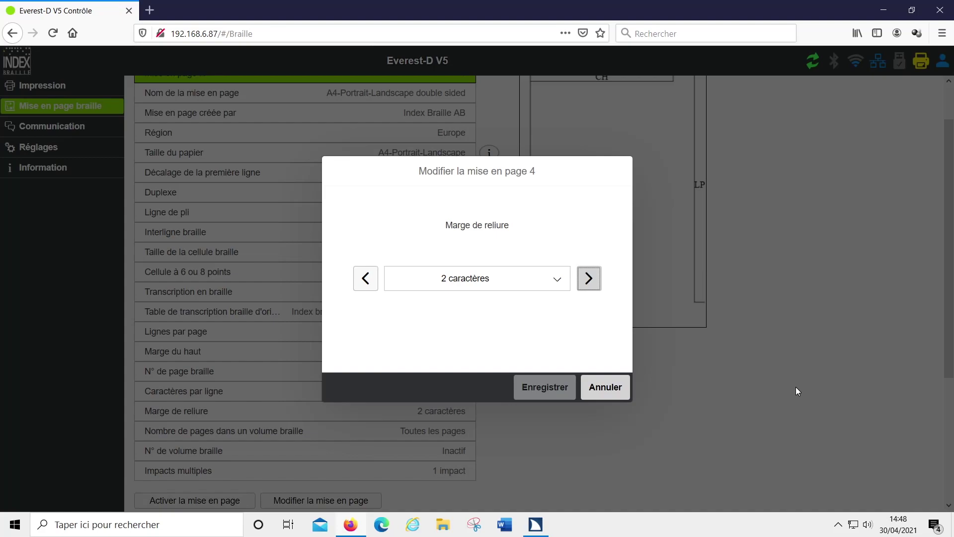
pyautogui.press('Return')
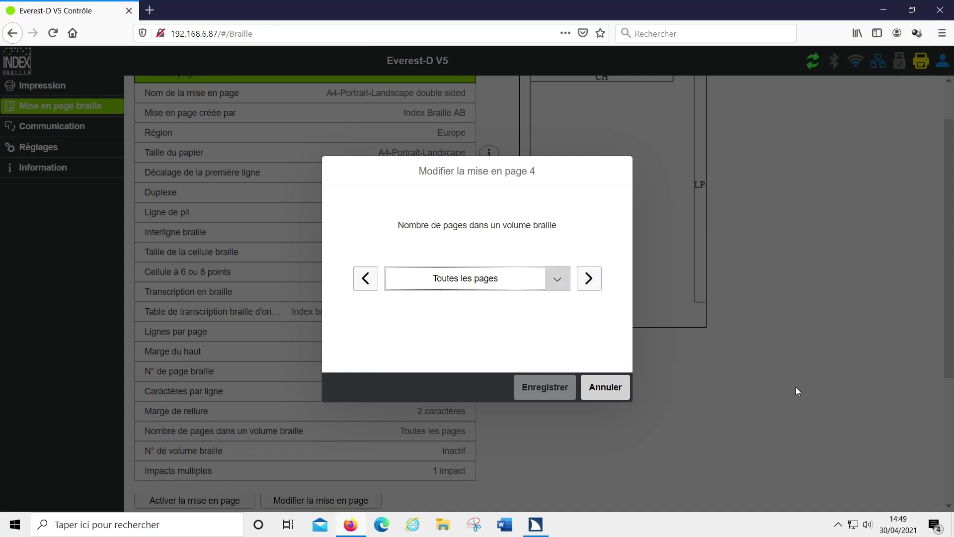
pyautogui.press('Tab')
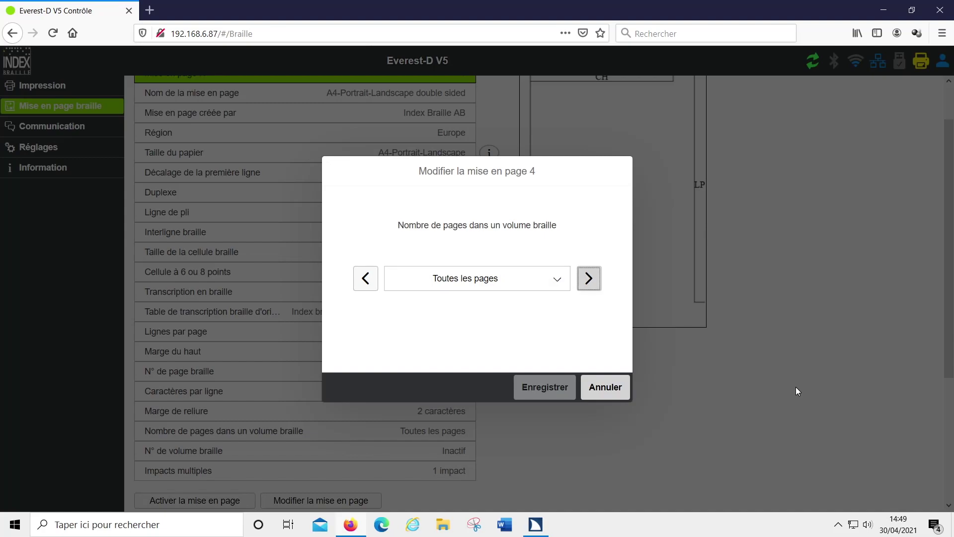
pyautogui.press('Return')
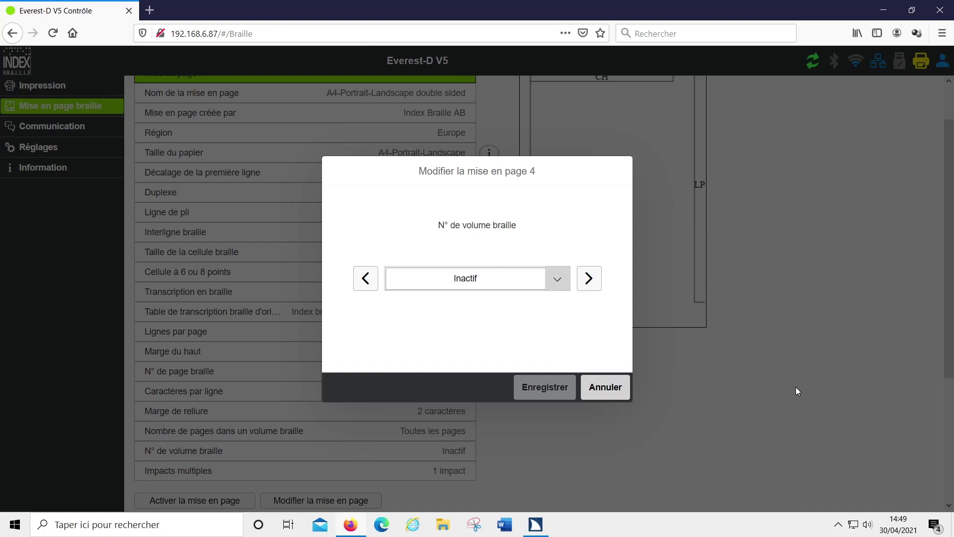
pyautogui.press('Tab')
pyautogui.press('Return')
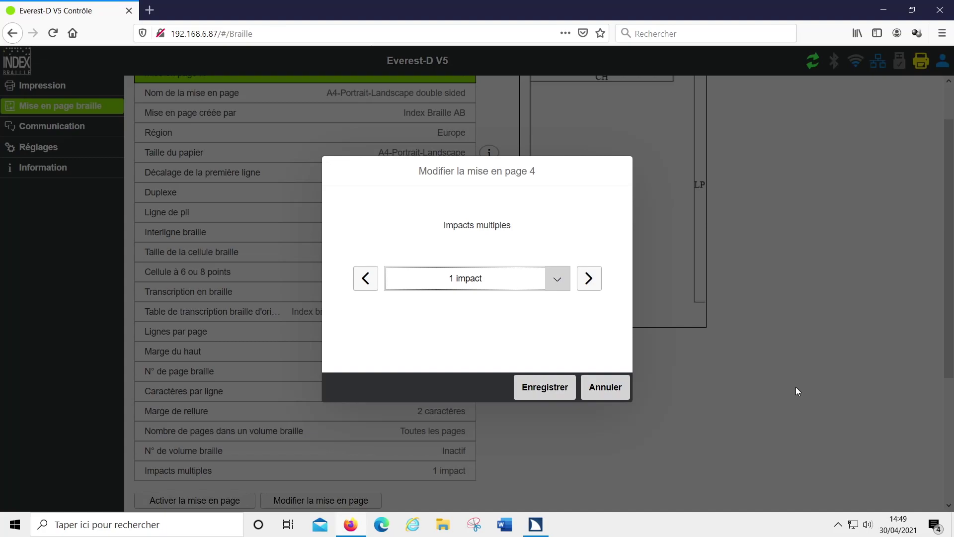
pyautogui.press('Tab')
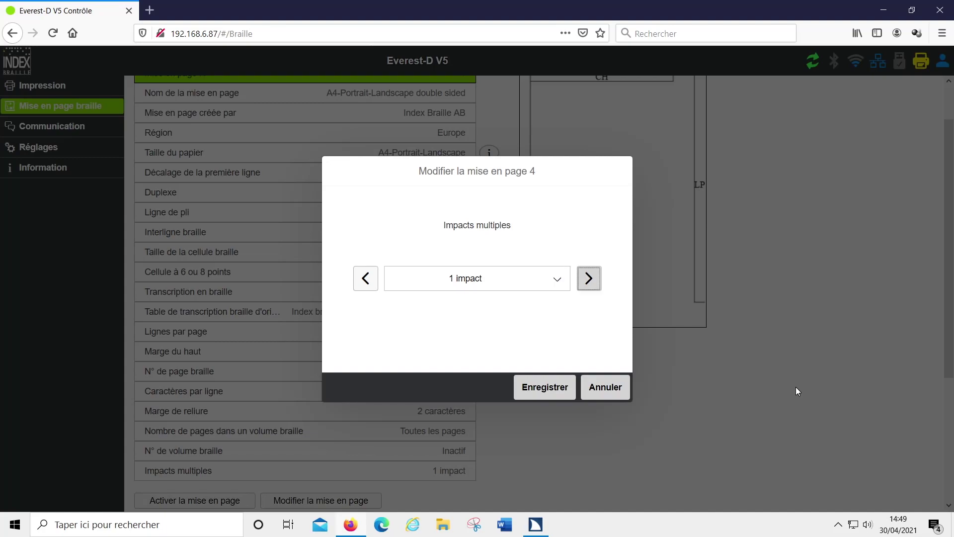
# Keep multiple impacts at 1 impact, finish the layout assistant and save braille layout 4.
pyautogui.press('Return')
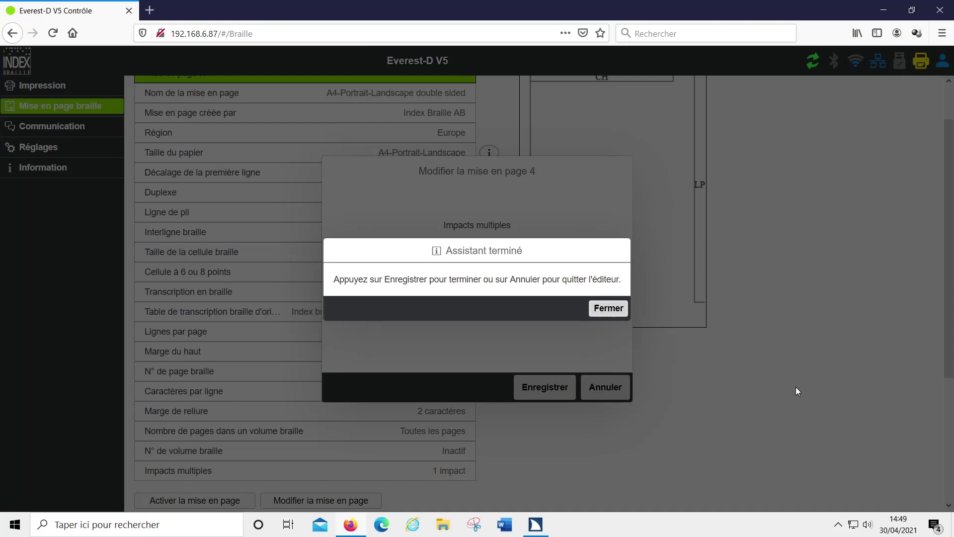
pyautogui.press('Return')
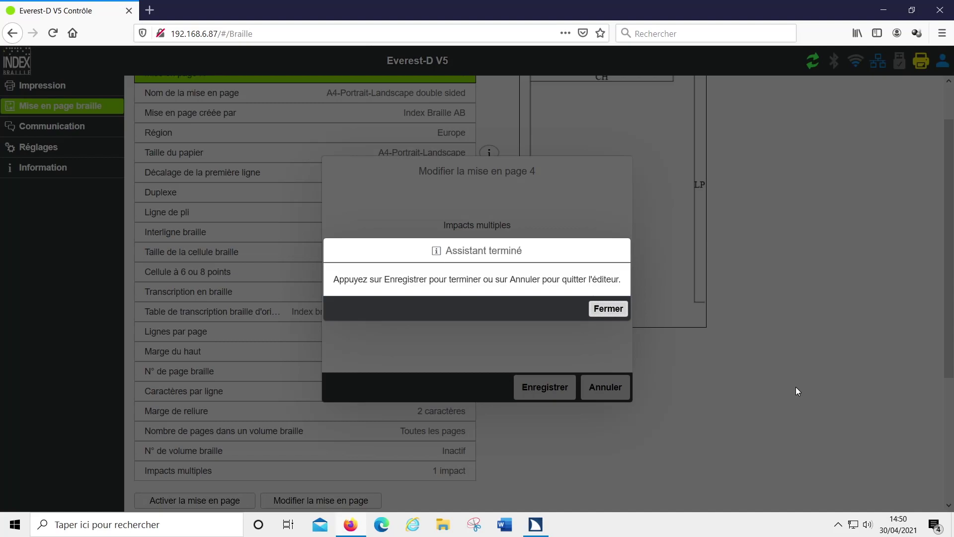
pyautogui.press('Return')
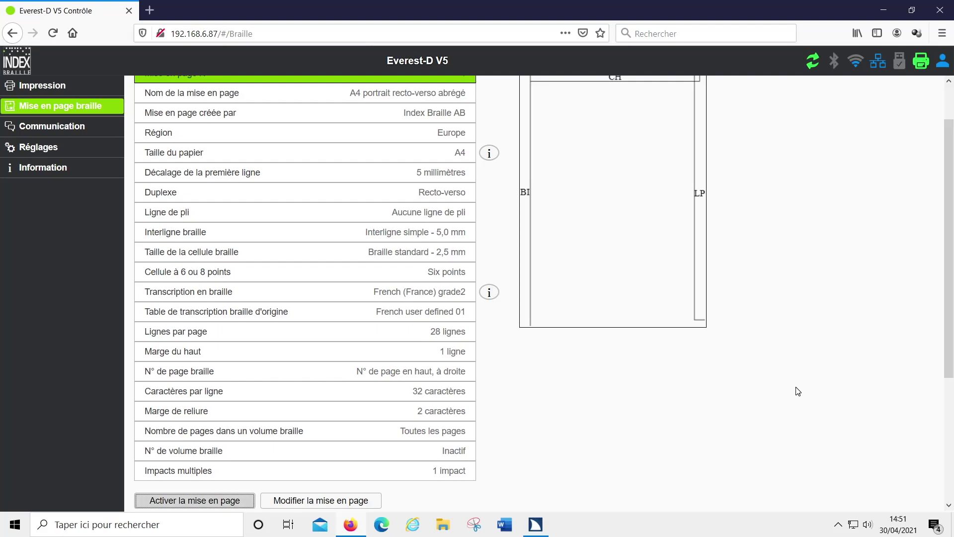
# Leave the braille layout settings and open the embosser's Impression page.
pyautogui.hotkey('shift', 'Tab')
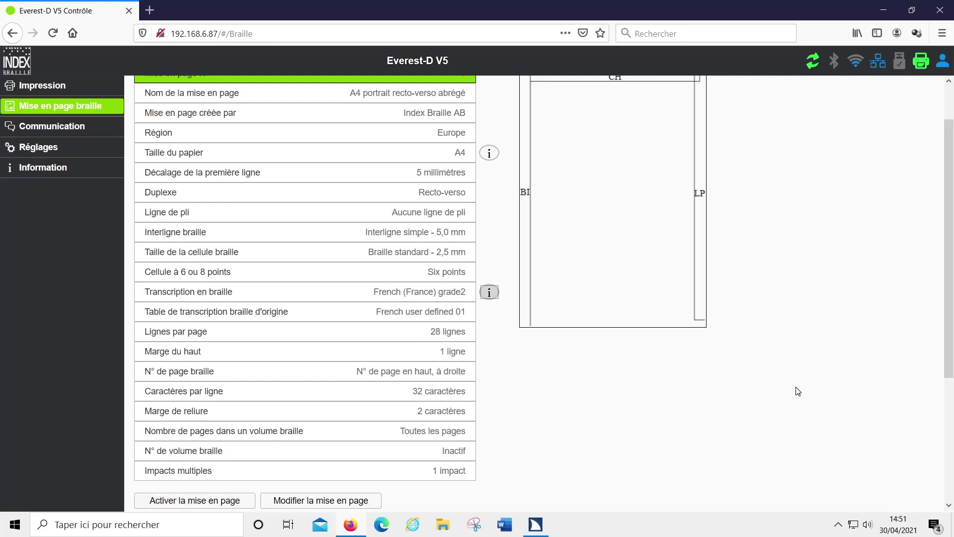
pyautogui.hotkey('shift', 'Tab')
pyautogui.hotkey('shift', 'Tab')
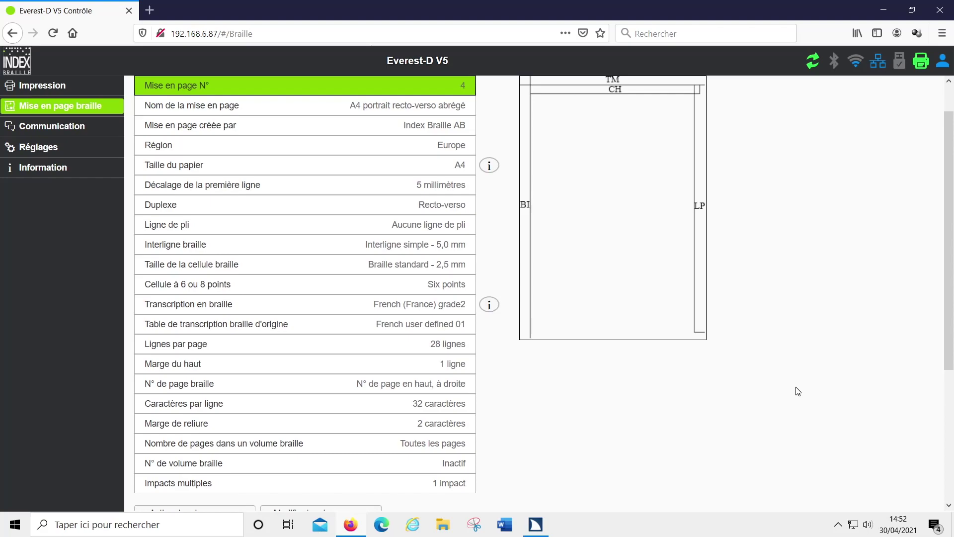
pyautogui.scroll(1, 798, 391)
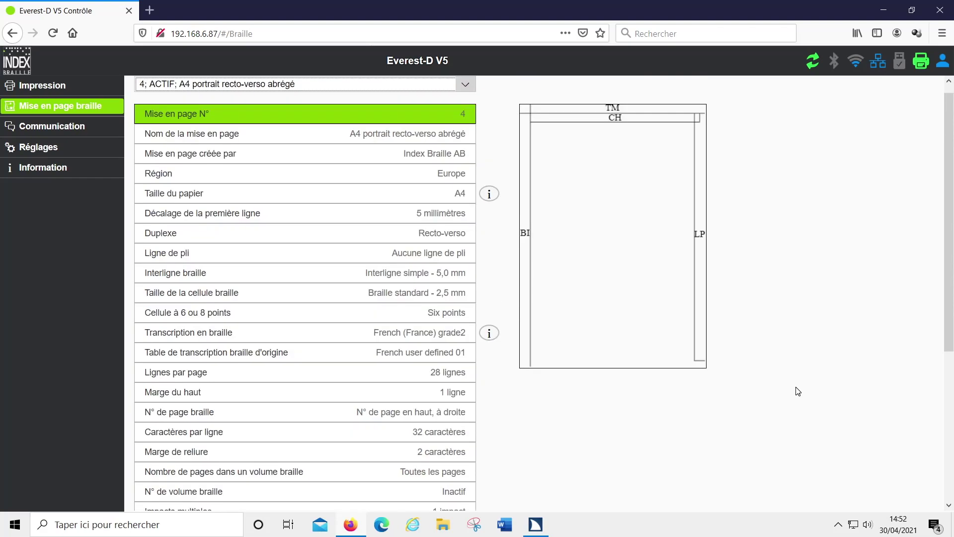
pyautogui.press('Tab')
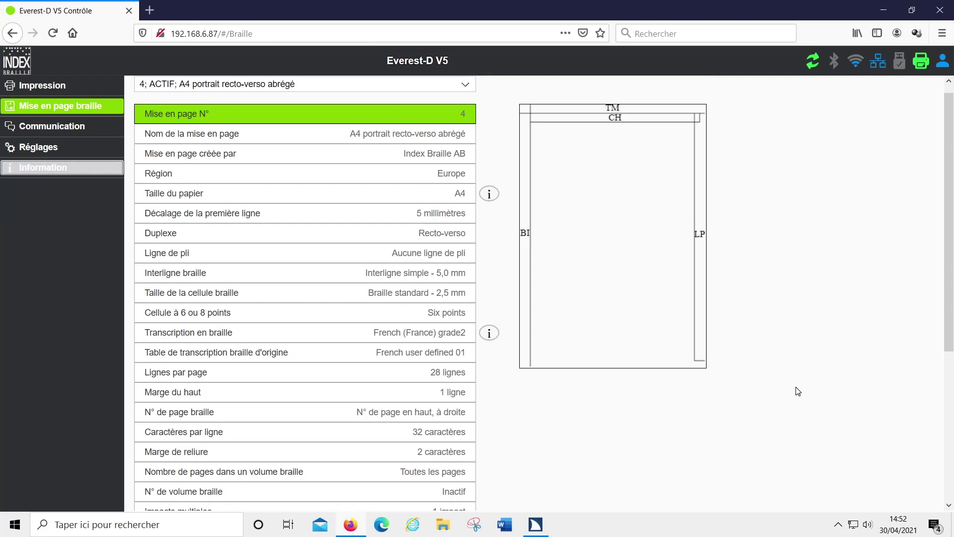
pyautogui.hotkey('shift', 'Tab')
pyautogui.hotkey('shift', 'Tab')
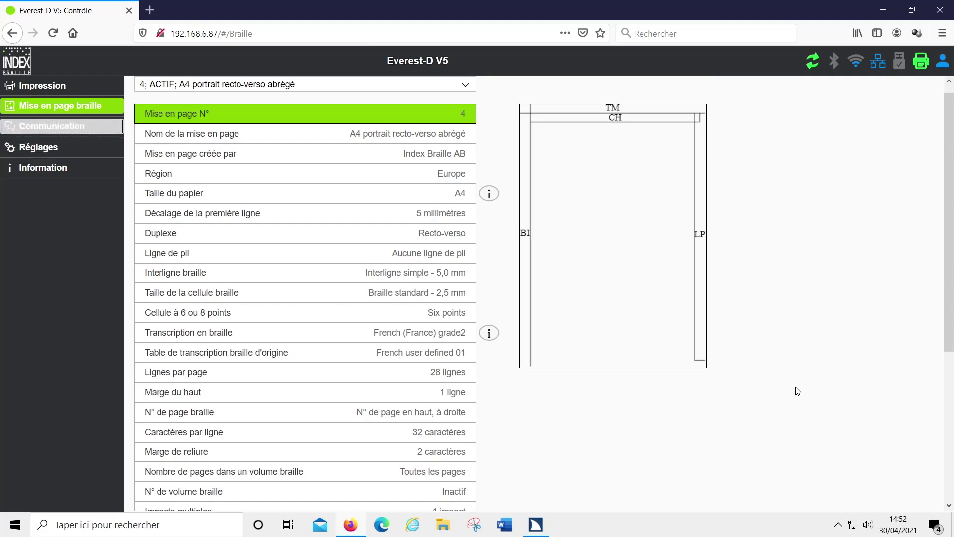
pyautogui.hotkey('shift', 'Tab')
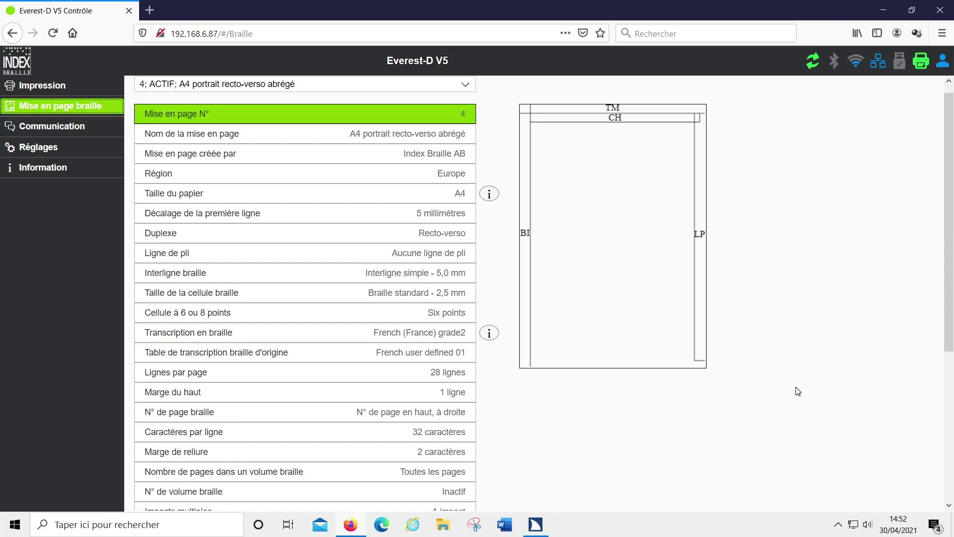
pyautogui.hotkey('shift', 'Tab')
pyautogui.press('Return')
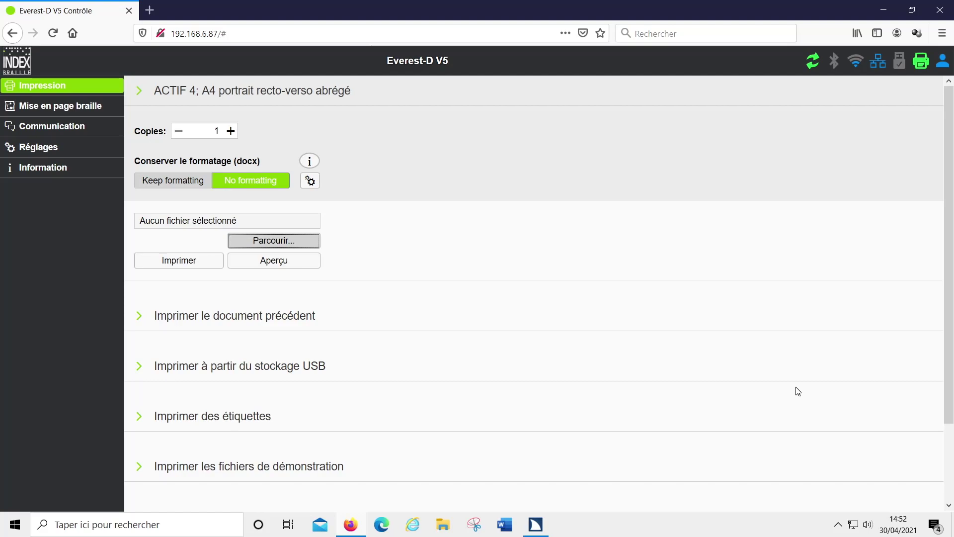
# Examine the available printing options, from the file print and preview commands to the test document section.
pyautogui.press('Tab')
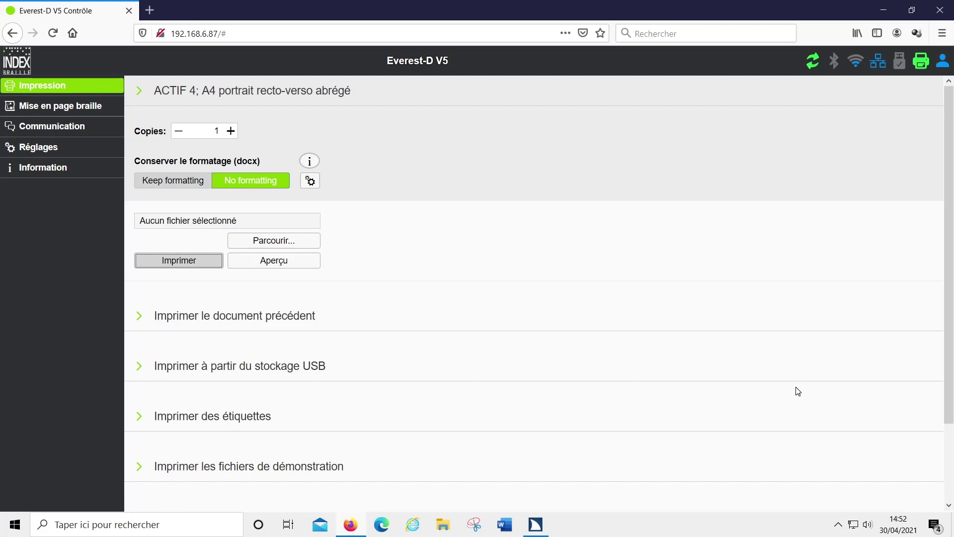
pyautogui.press('Tab')
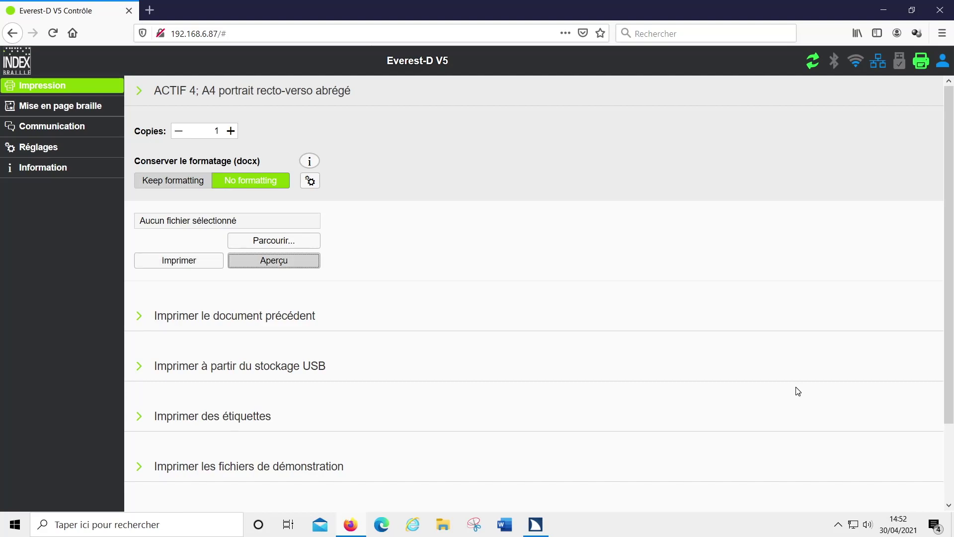
pyautogui.press('Tab')
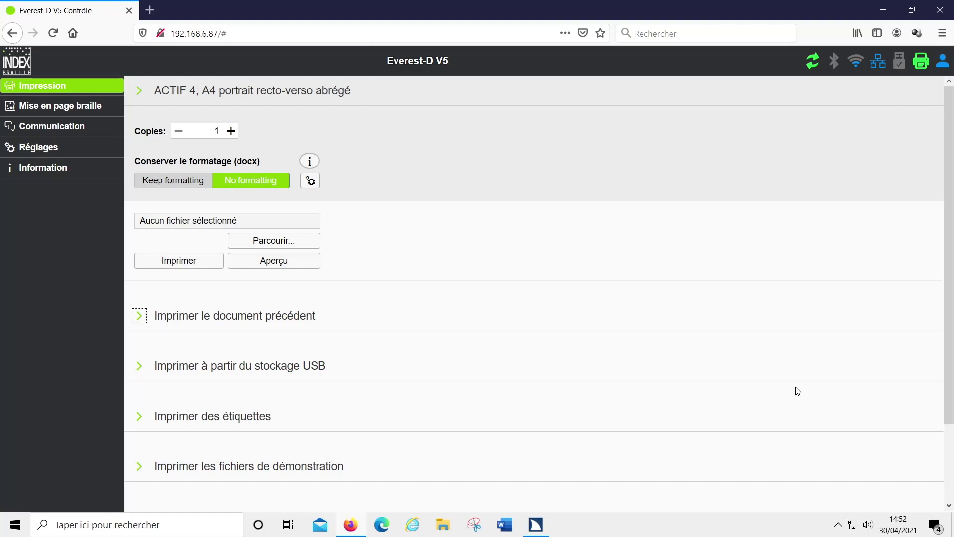
pyautogui.press('Tab')
pyautogui.press('Tab')
pyautogui.press('Tab')
pyautogui.press('Tab')
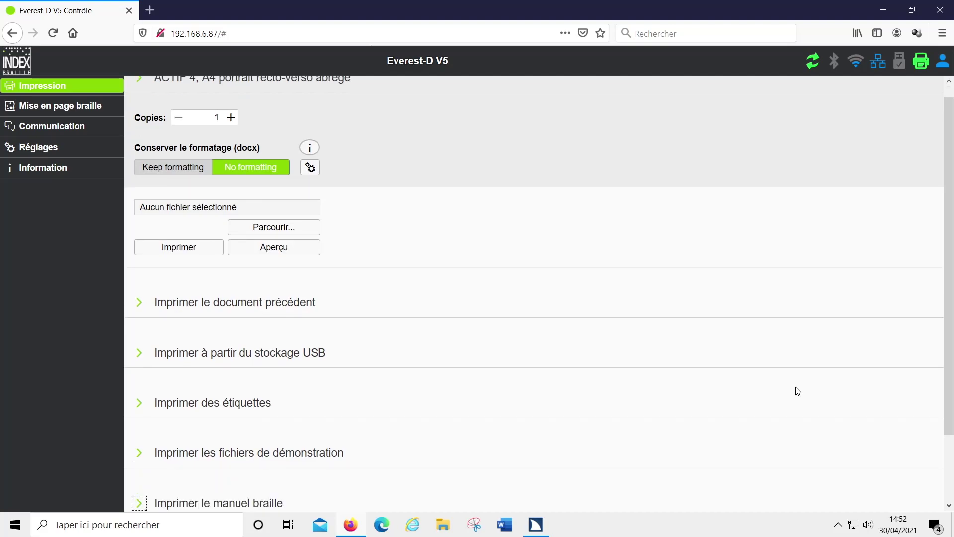
pyautogui.press('Tab')
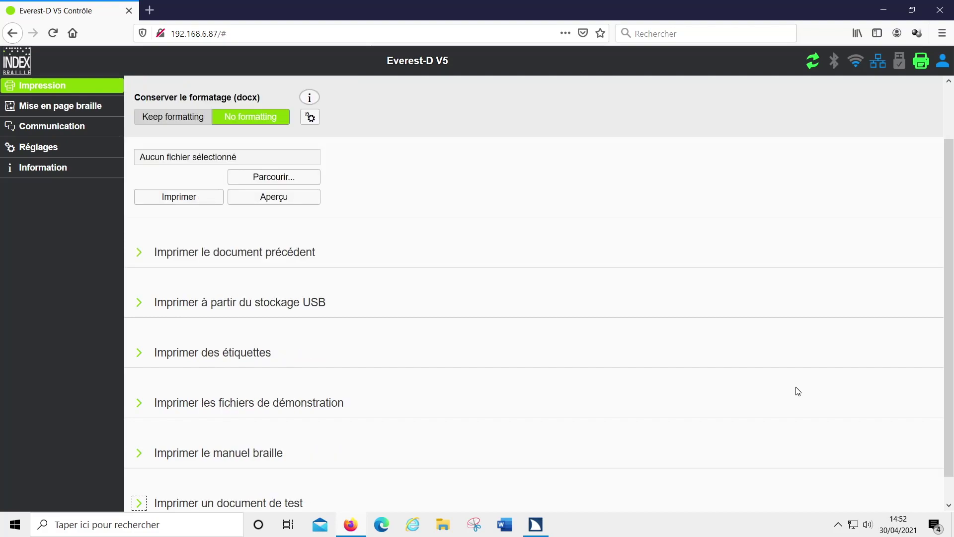
pyautogui.press('Tab')
# Return to the file selection area and open the file chooser for the document to print.
pyautogui.hotkey('shift', 'Tab')
pyautogui.hotkey('shift', 'Tab')
pyautogui.hotkey('shift', 'Tab')
pyautogui.hotkey('shift', 'Tab')
pyautogui.hotkey('shift', 'Tab')
pyautogui.hotkey('shift', 'Tab')
pyautogui.hotkey('shift', 'Tab')
pyautogui.hotkey('shift', 'Tab')
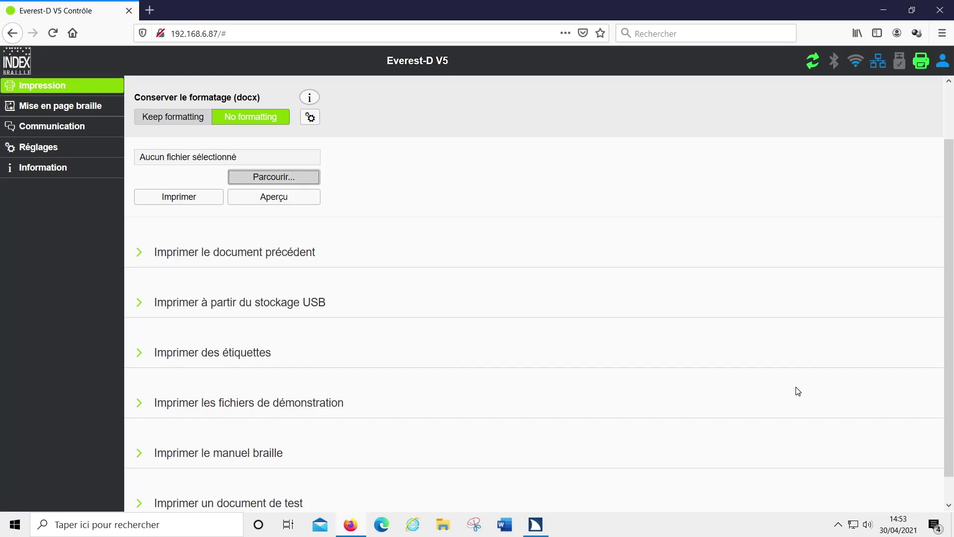
pyautogui.press('space')
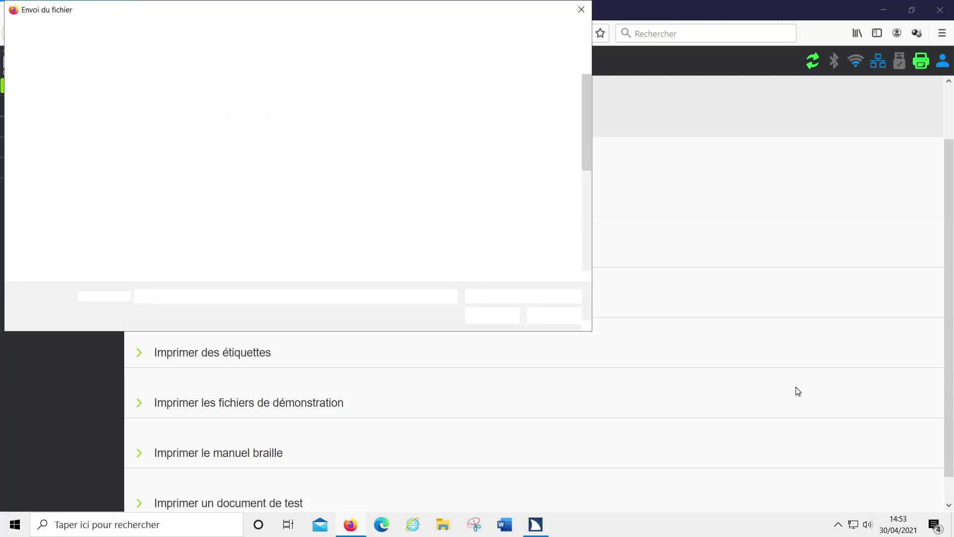
# Choose the file "Impression braille Everest.docx" from the Bureau folder as the document to print.
pyautogui.hotkey('shift', 'Tab')
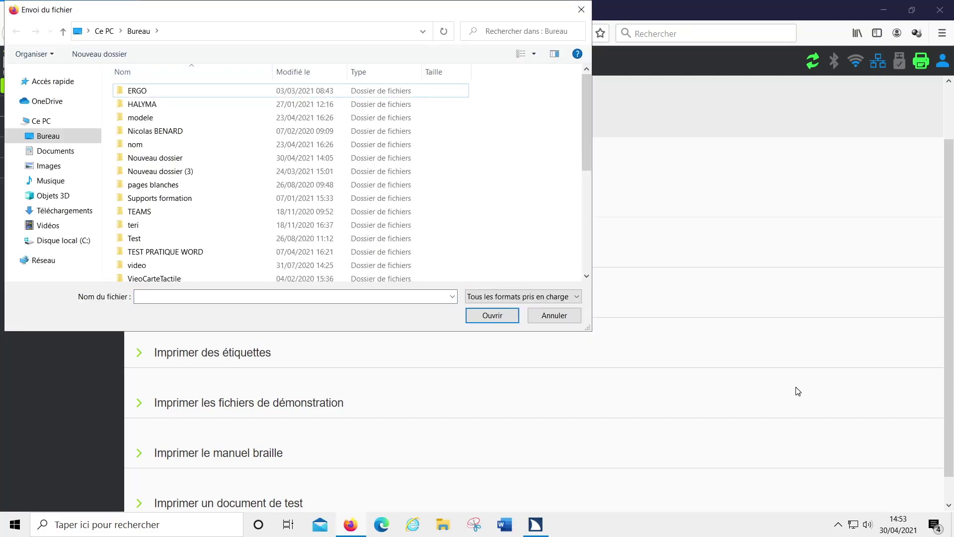
pyautogui.press('Down')
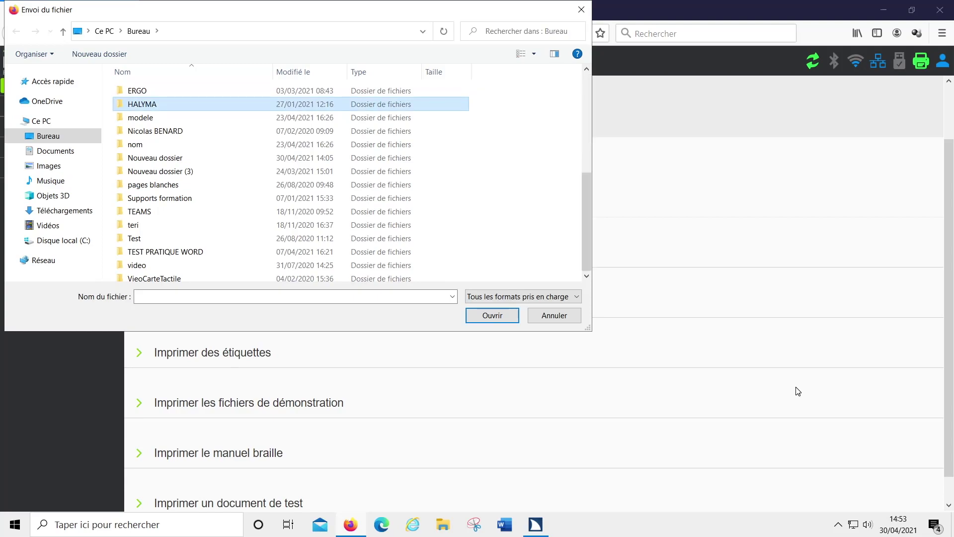
pyautogui.press('End')
pyautogui.press('Up')
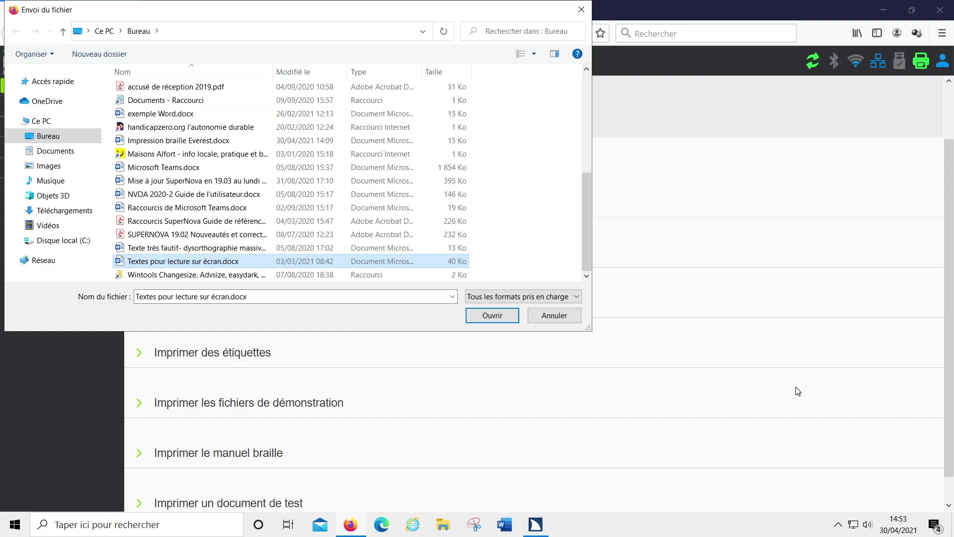
pyautogui.press('Up')
pyautogui.press('Up')
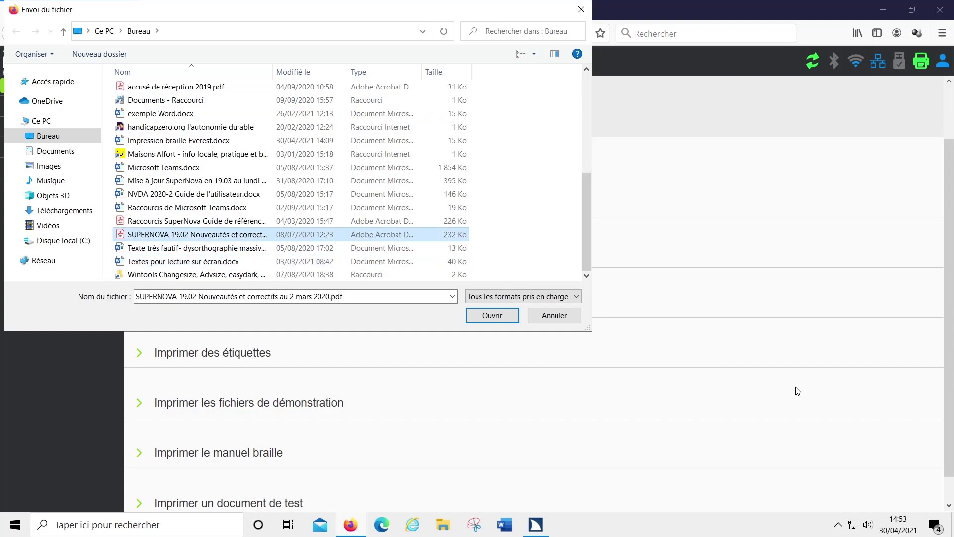
pyautogui.press('Down')
pyautogui.press('Down')
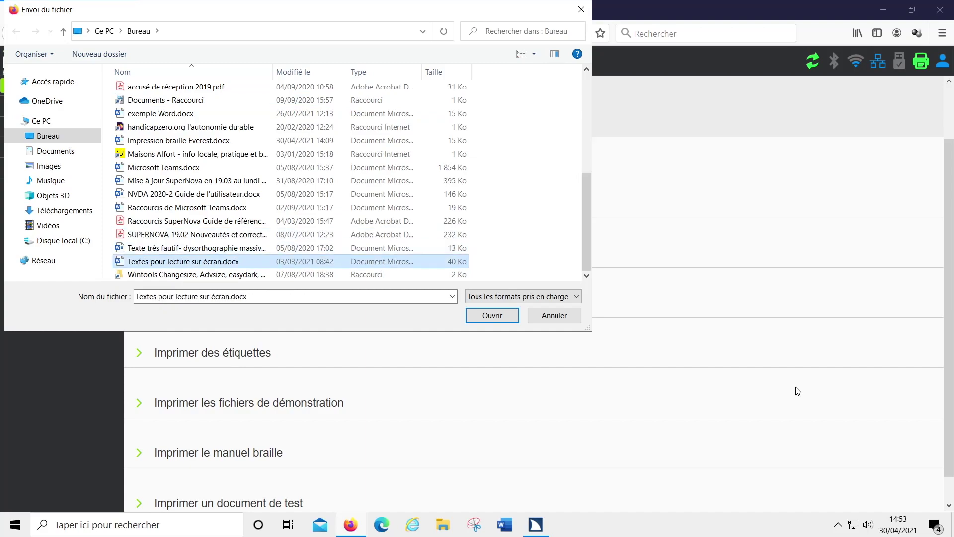
pyautogui.press('Down')
pyautogui.press('Up')
pyautogui.press('Up')
pyautogui.press('Up')
pyautogui.press('Up')
pyautogui.press('Up')
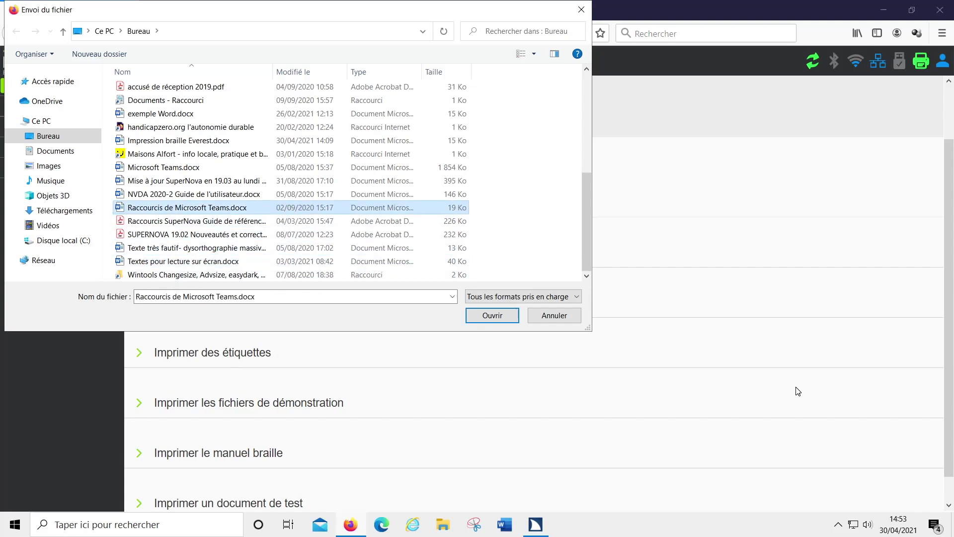
pyautogui.press('Up')
pyautogui.press('Up')
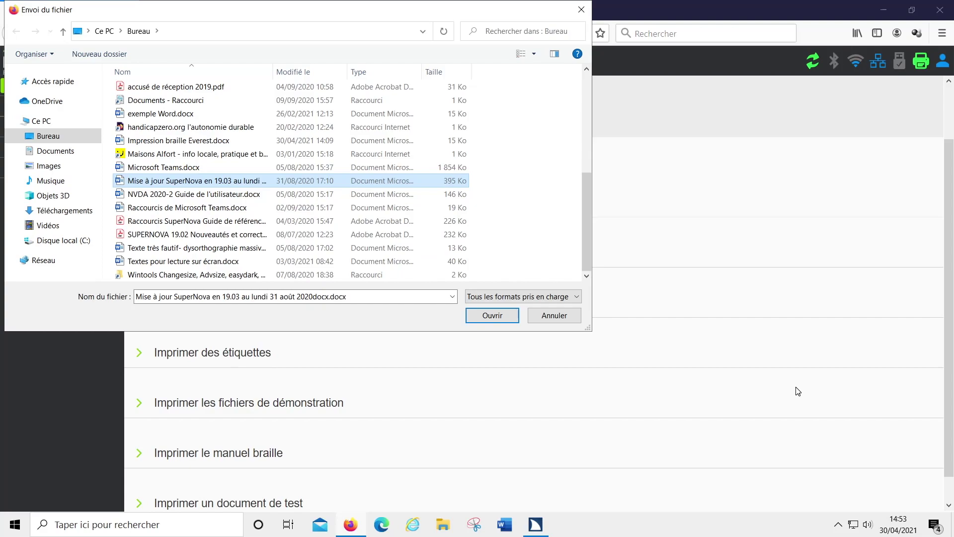
pyautogui.press('Up')
pyautogui.press('Up')
pyautogui.press('Up')
pyautogui.press('Up')
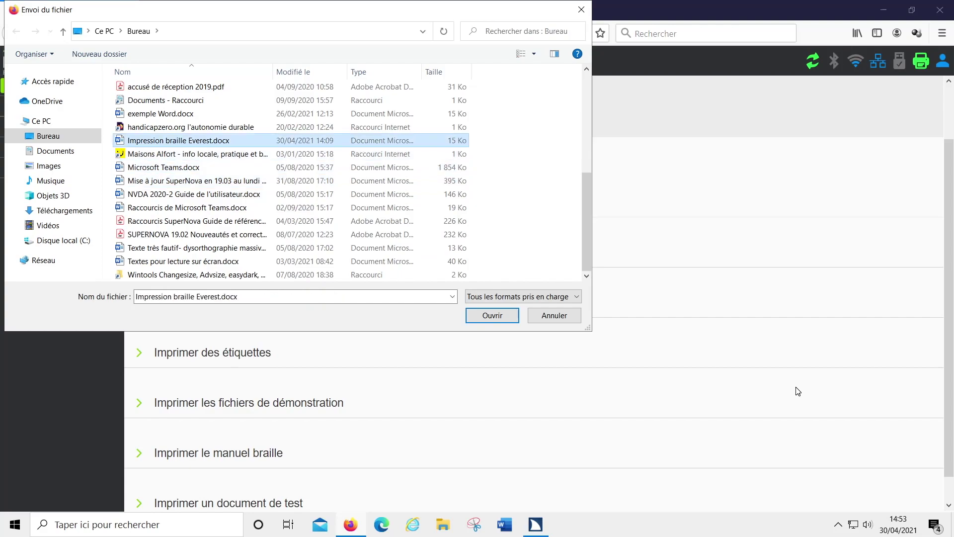
pyautogui.press('Down')
pyautogui.press('Down')
pyautogui.press('Up')
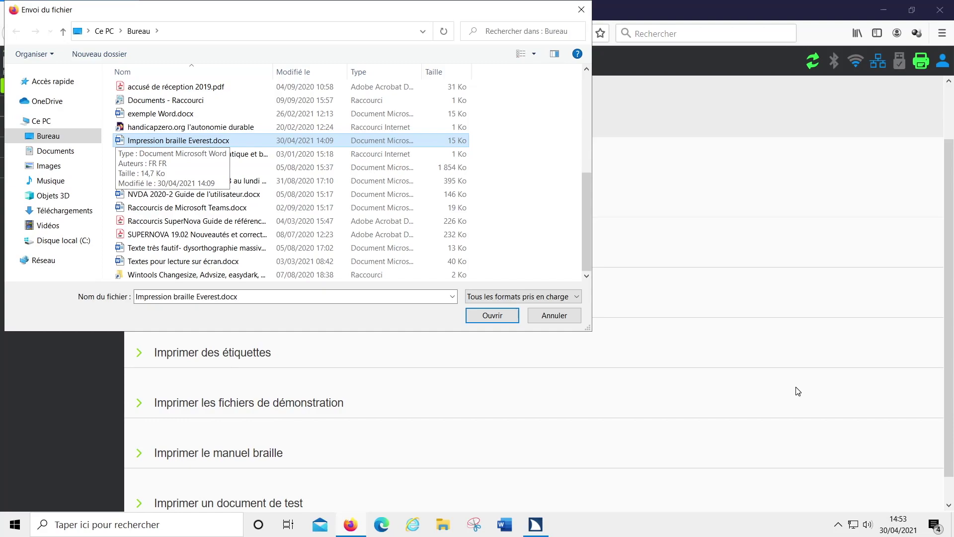
pyautogui.press('Return')
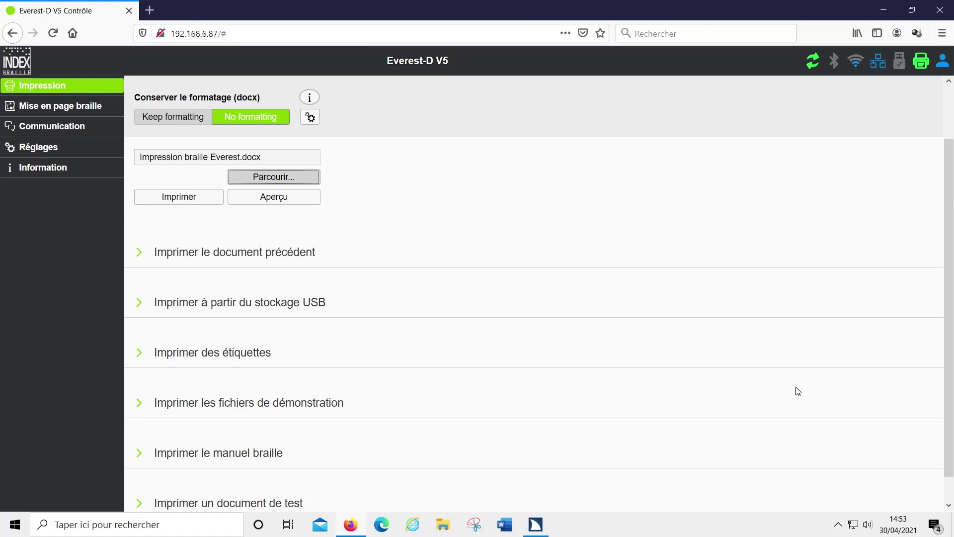
# Print the selected document on the embosser and dismiss the queue notice.
pyautogui.press('Tab')
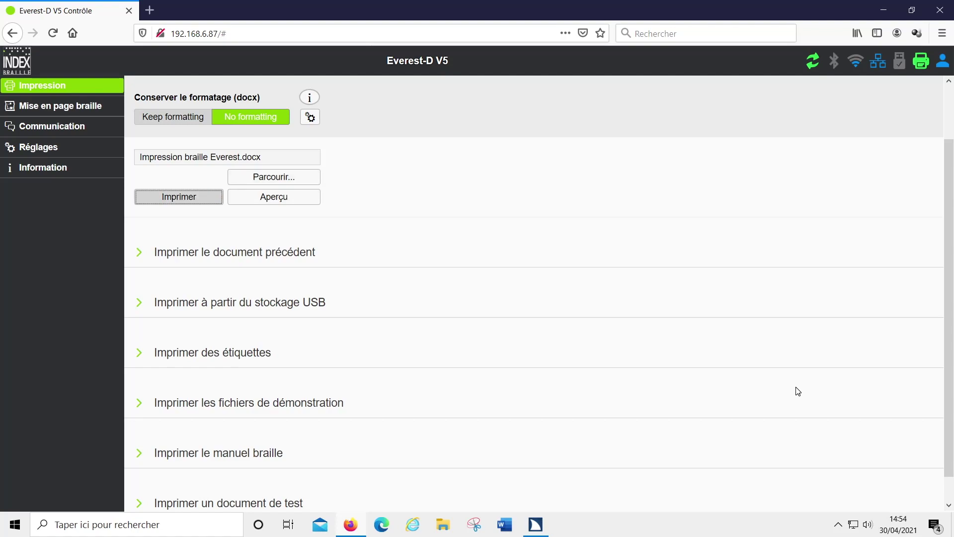
pyautogui.press('Return')
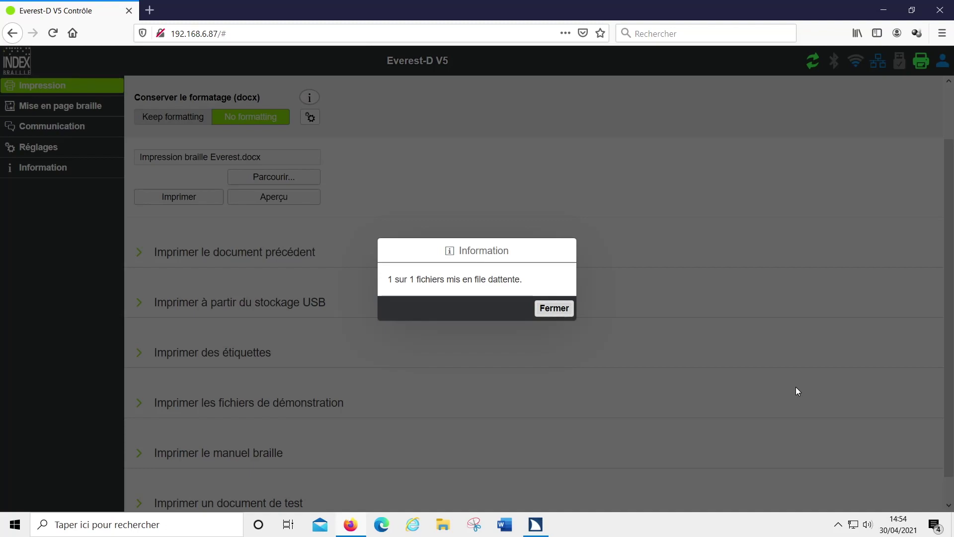
pyautogui.press('Return')
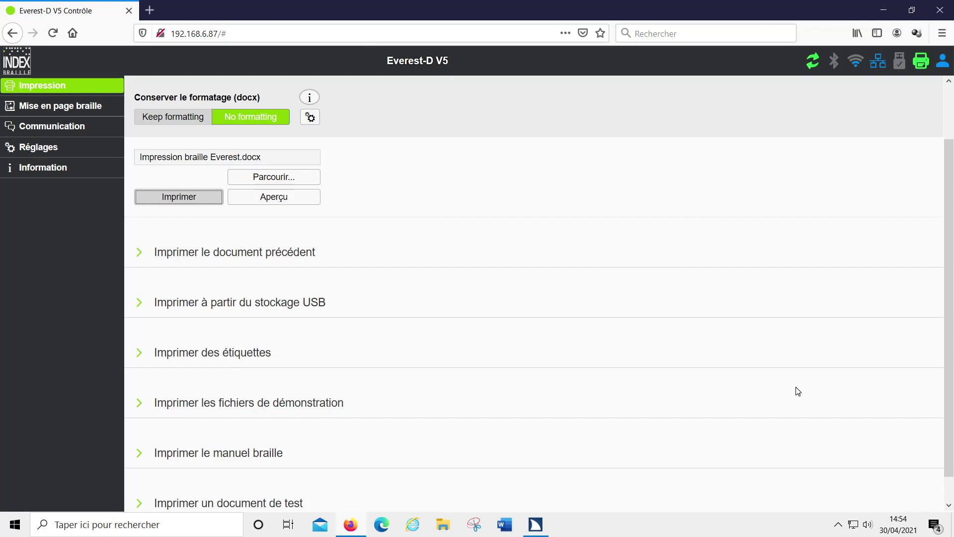